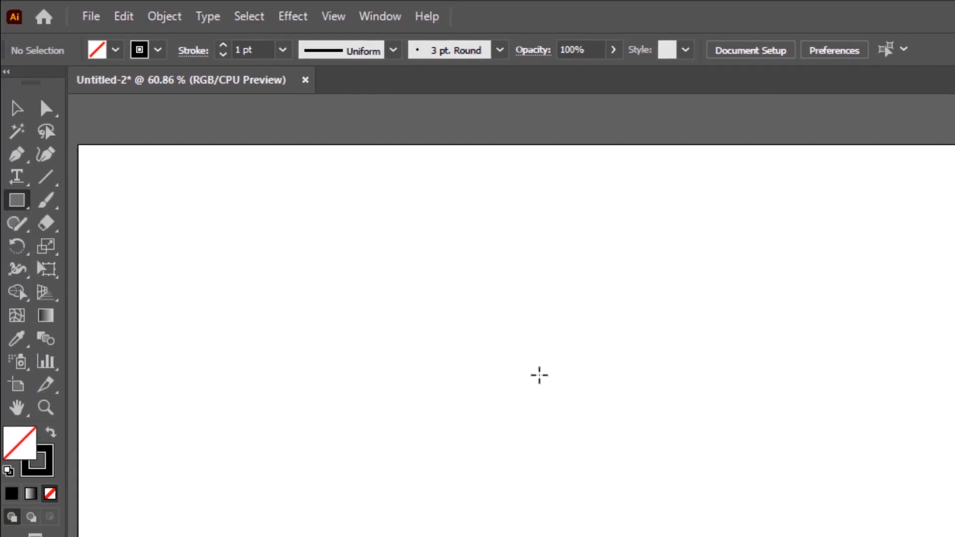
- Create a 600 px by 600 px square with the Rectangle tool
click(490, 341)
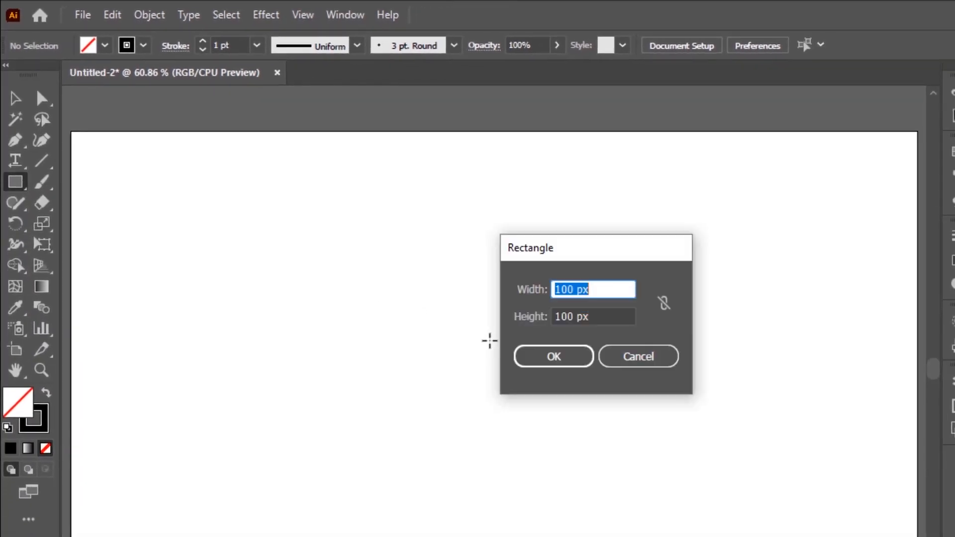
text(600)
key(Tab)
text(6)
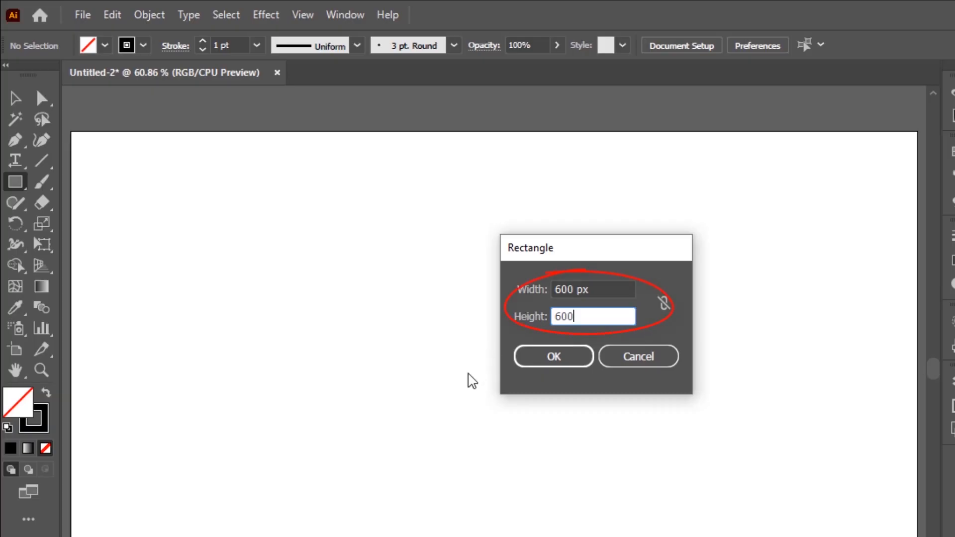
click(553, 359)
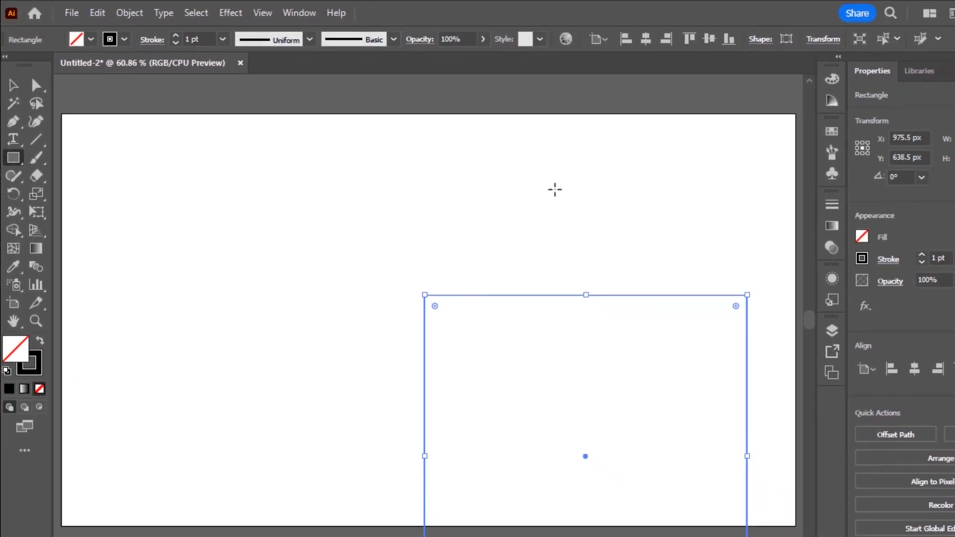
- Centre the square horizontally and vertically on the artboard
click(649, 39)
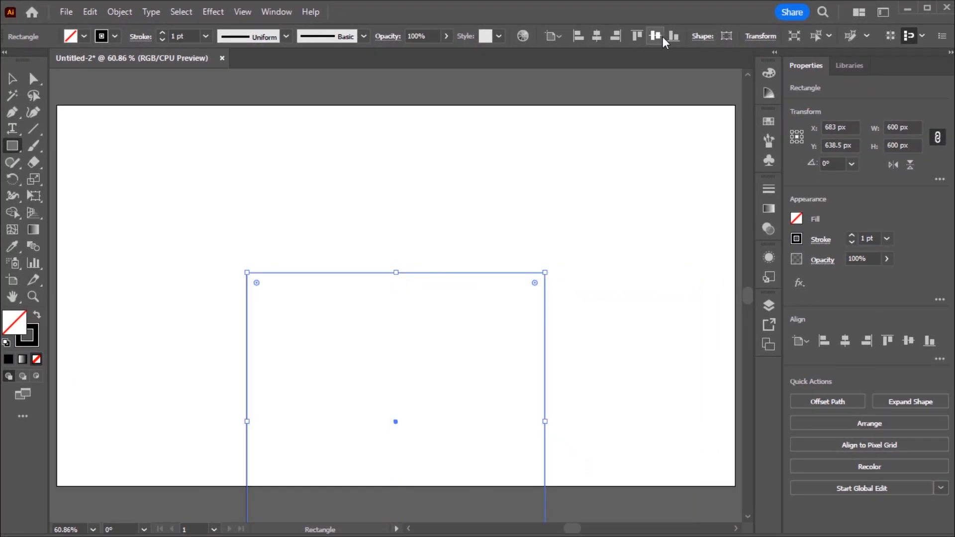
click(655, 39)
key(v)
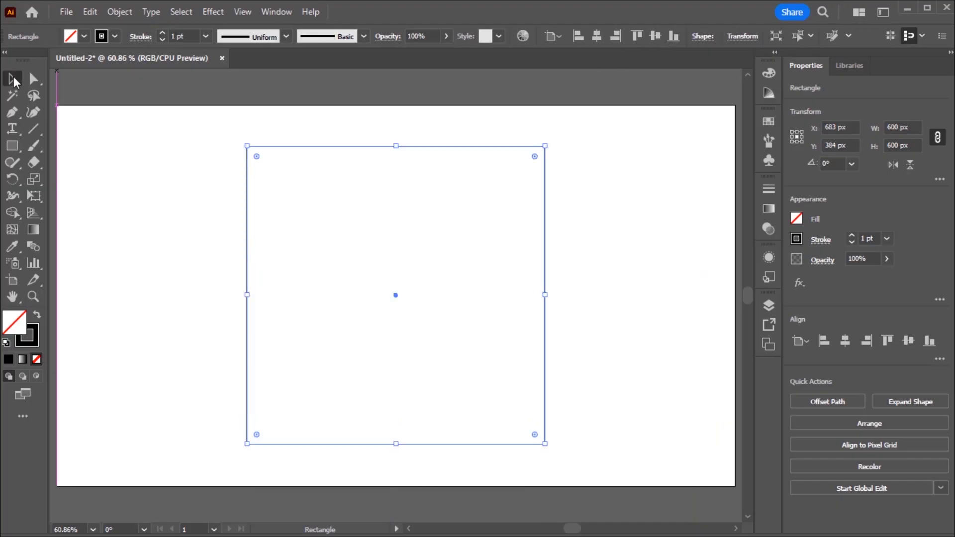
- Split the square into a grid of 2 rows and 2 columns with 0 px gutters
click(149, 106)
drag(188, 138, 378, 302)
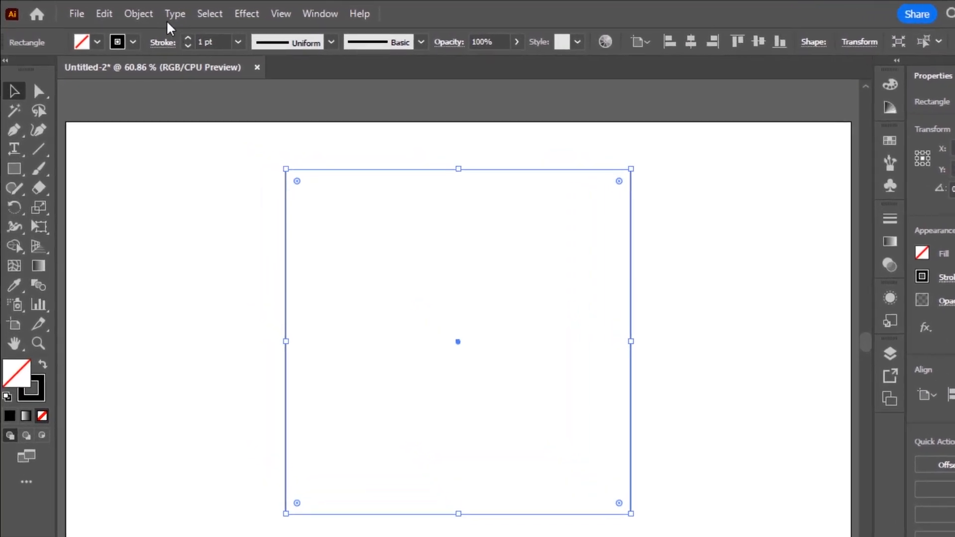
click(139, 14)
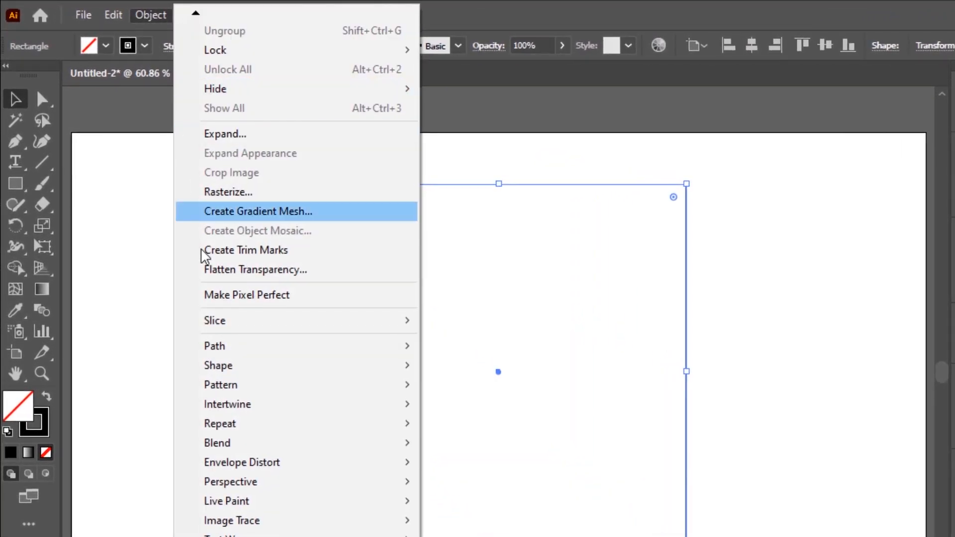
mouse_move(238, 350)
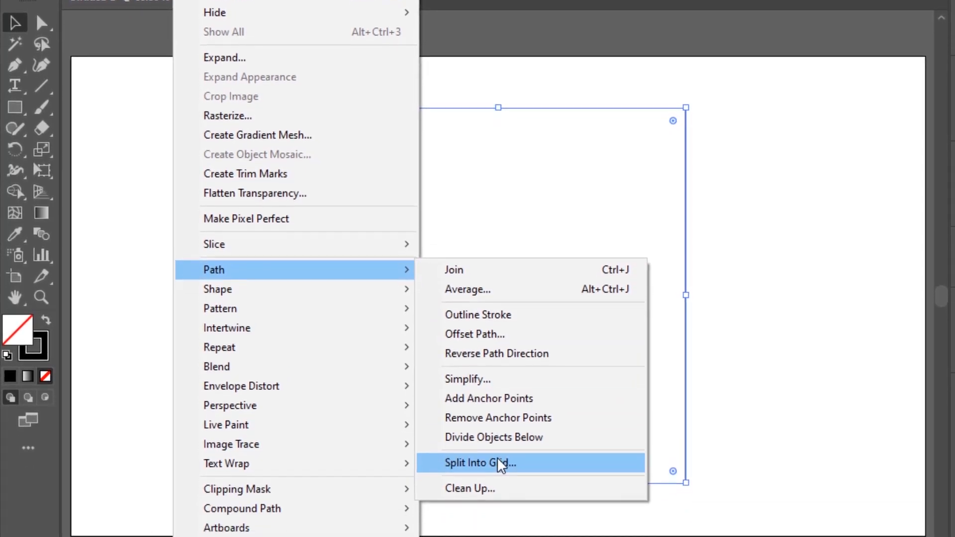
click(500, 463)
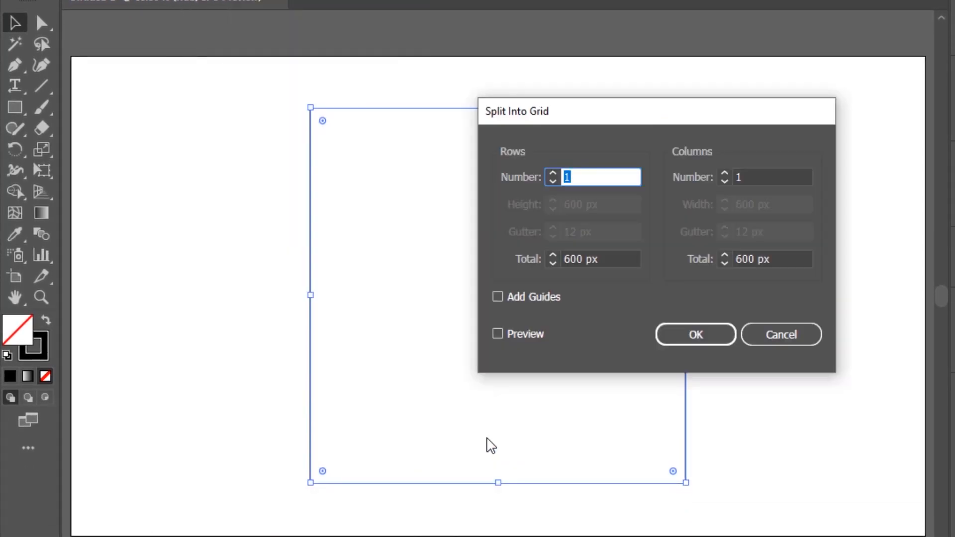
text(2)
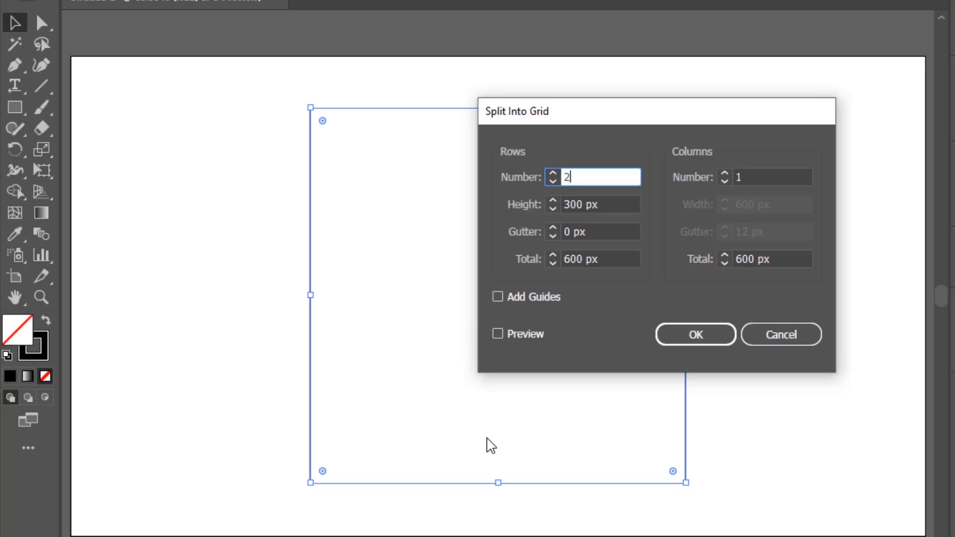
click(768, 175)
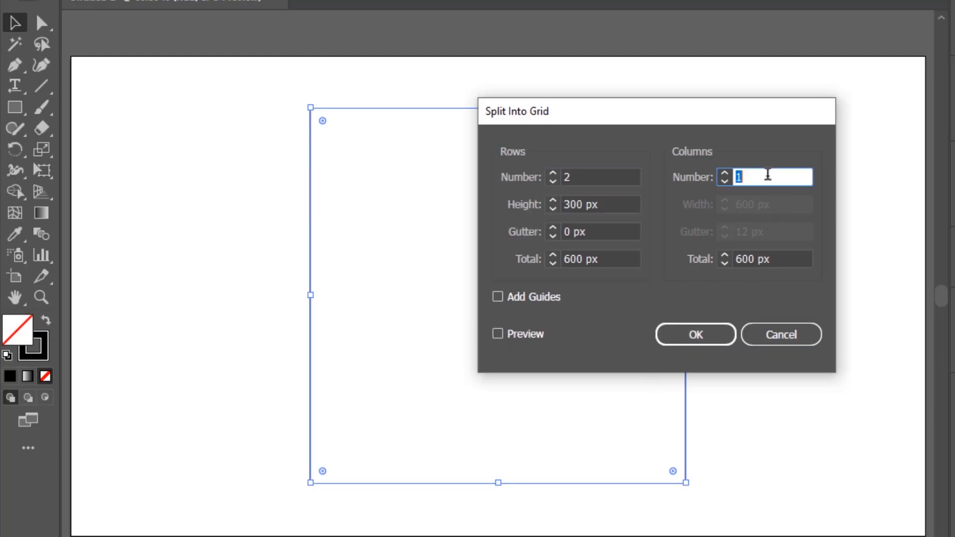
text(2)
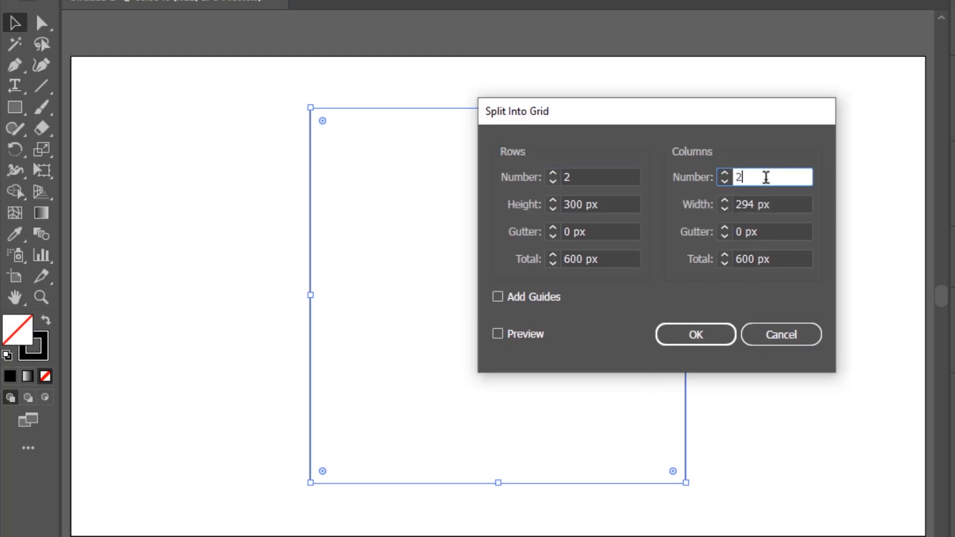
click(503, 340)
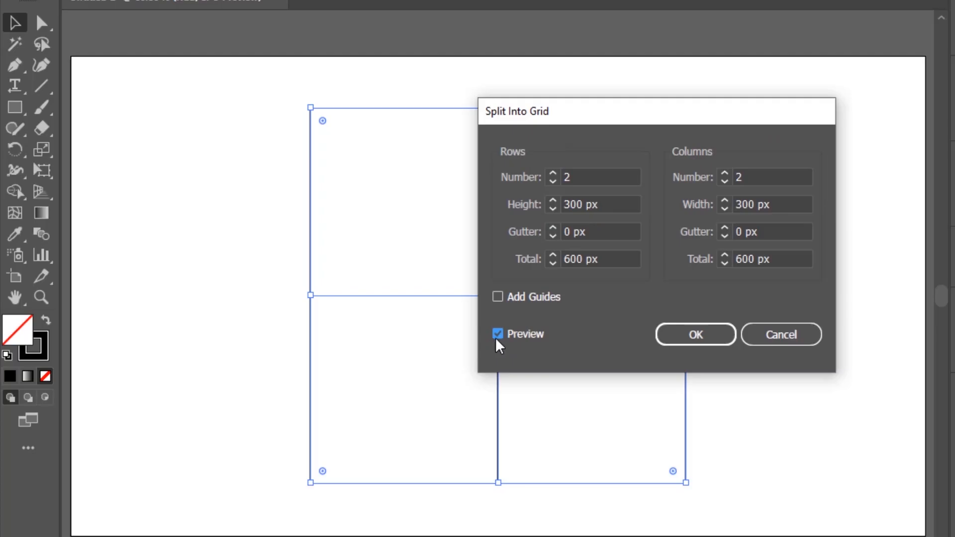
click(693, 334)
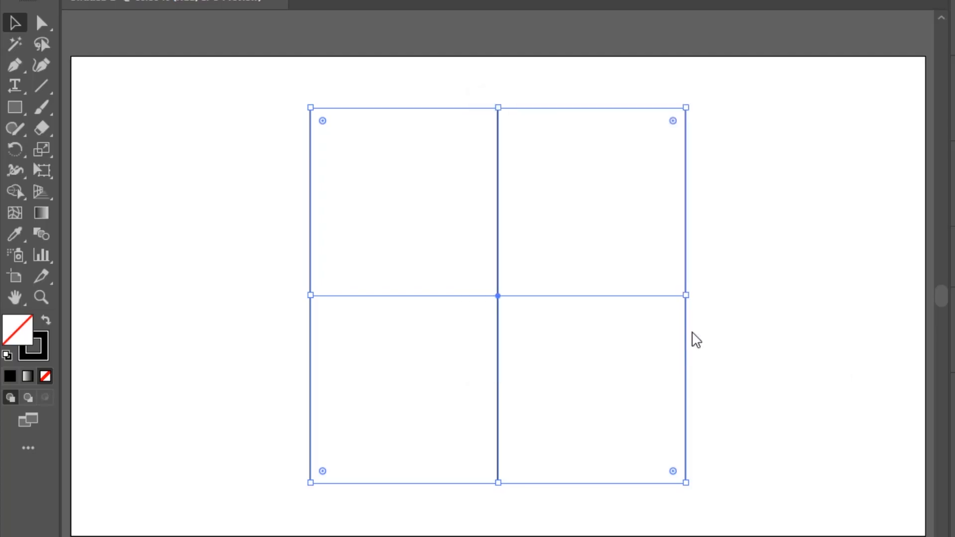
click(716, 338)
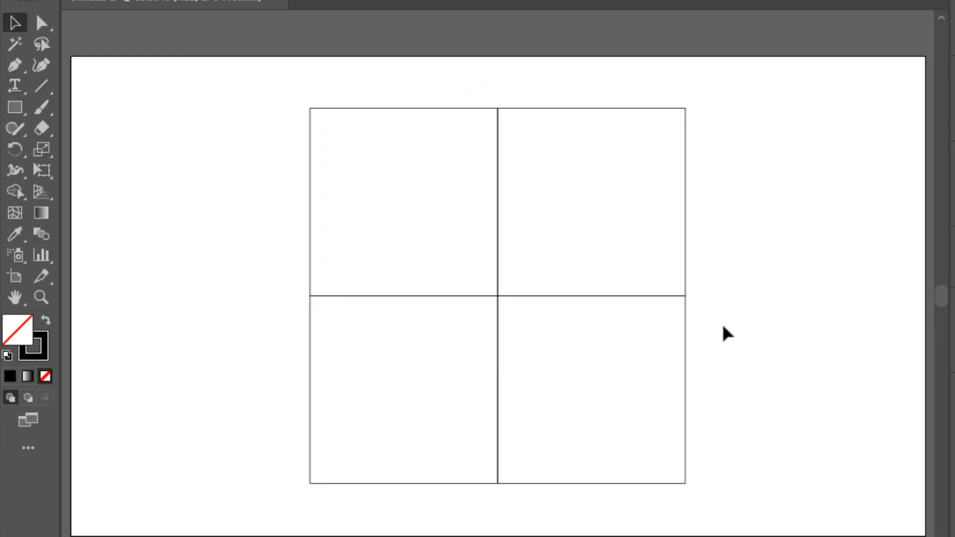
- Delete the upper-right and lower-left squares of the grid
click(687, 182)
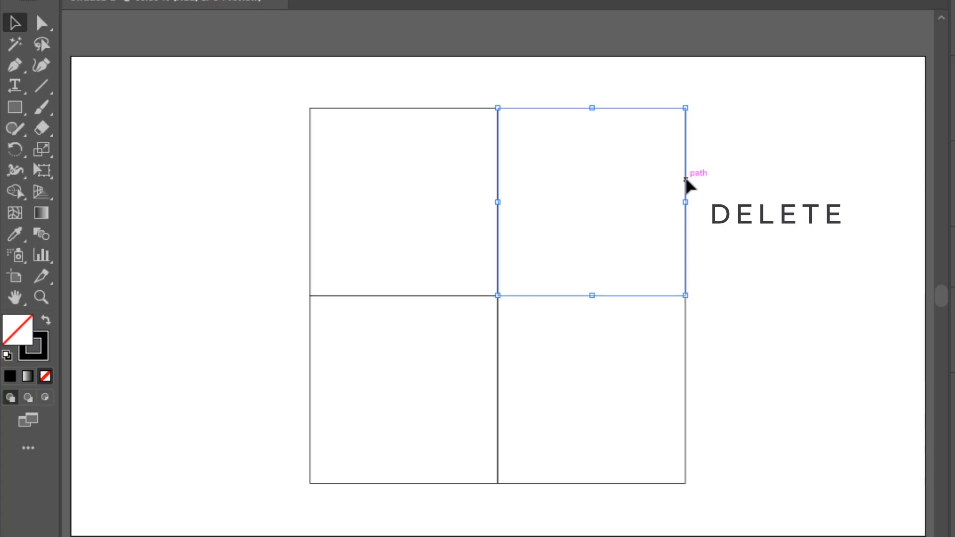
key(Delete)
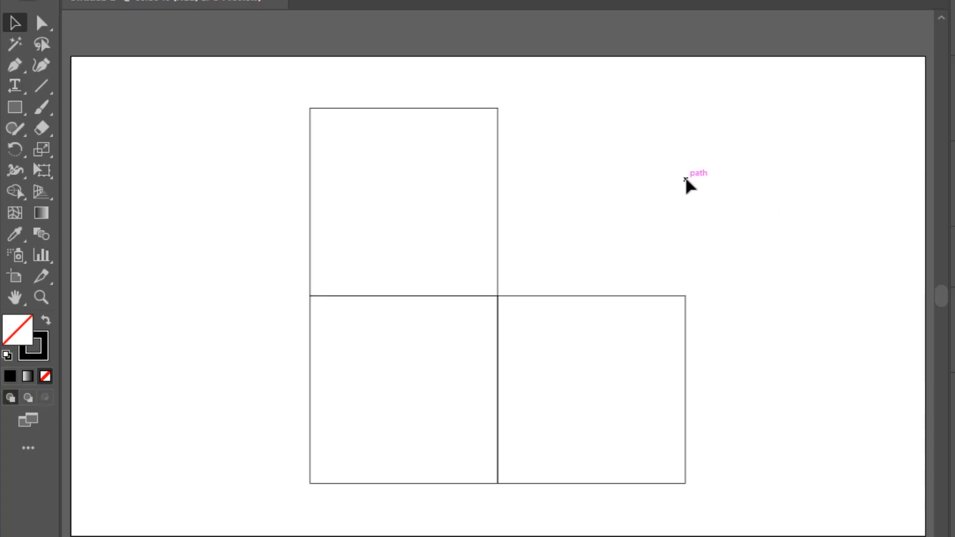
click(310, 343)
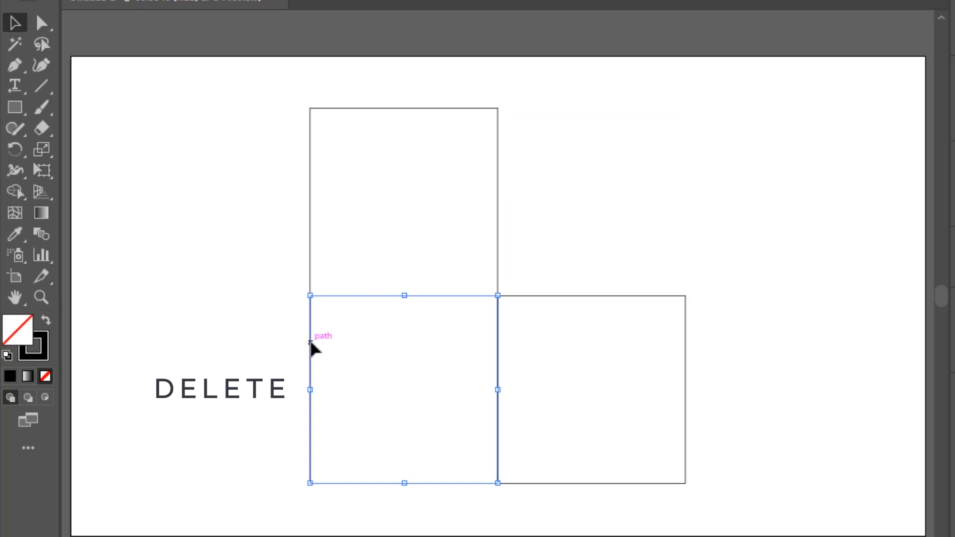
key(Delete)
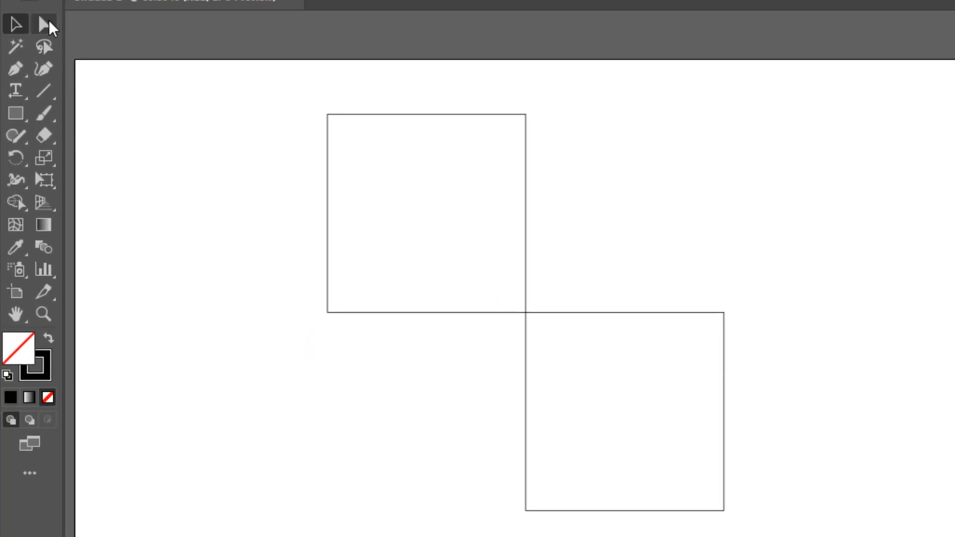
- Delete the corner anchor of each remaining square where the two meet at the centre
click(49, 24)
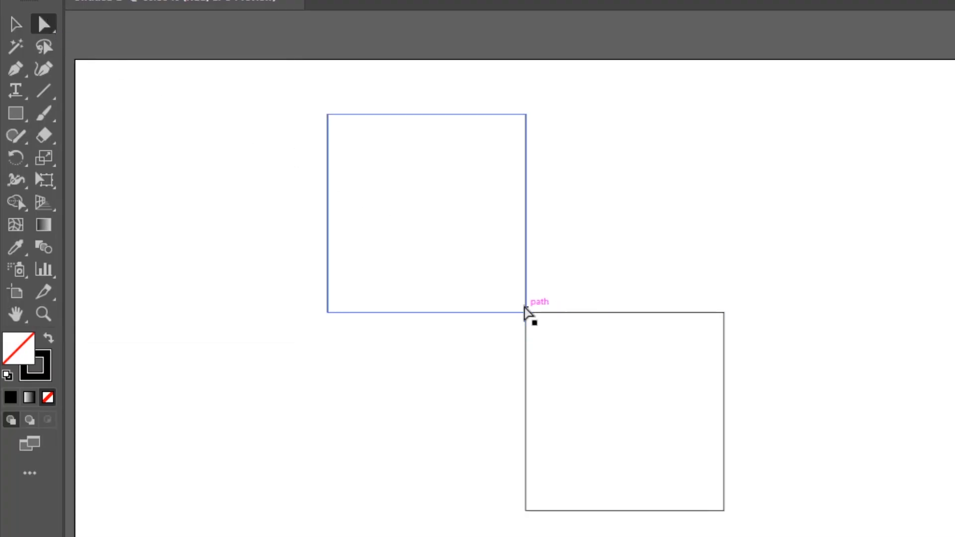
click(526, 313)
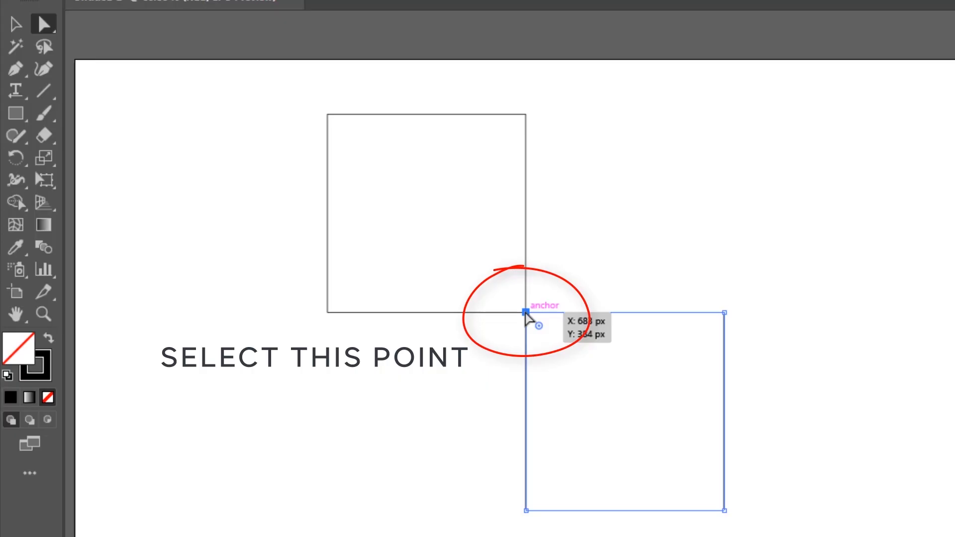
key(Delete)
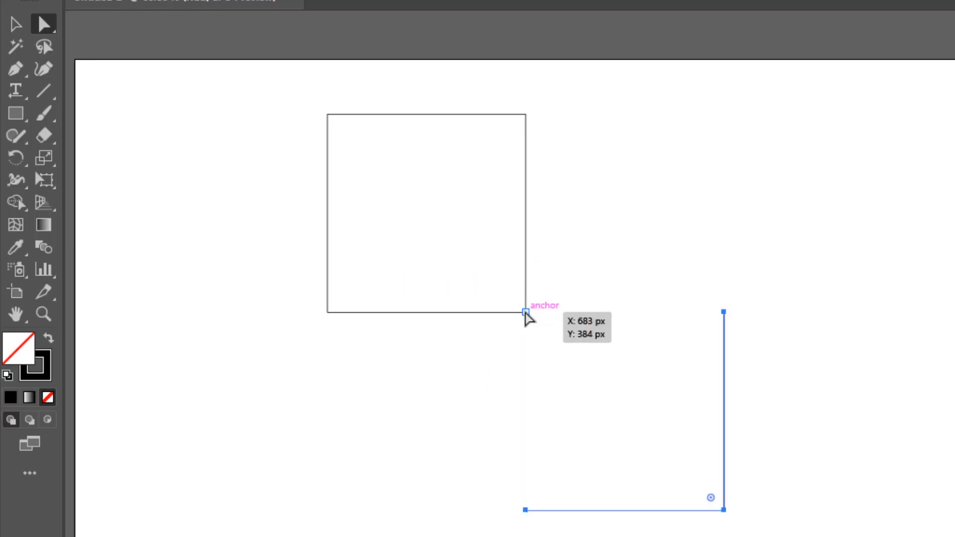
click(526, 312)
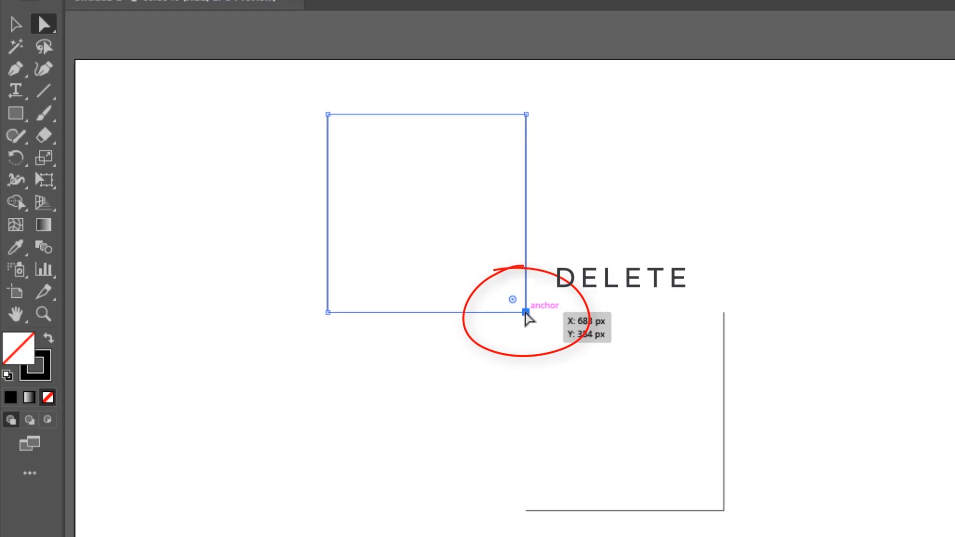
key(Delete)
click(526, 318)
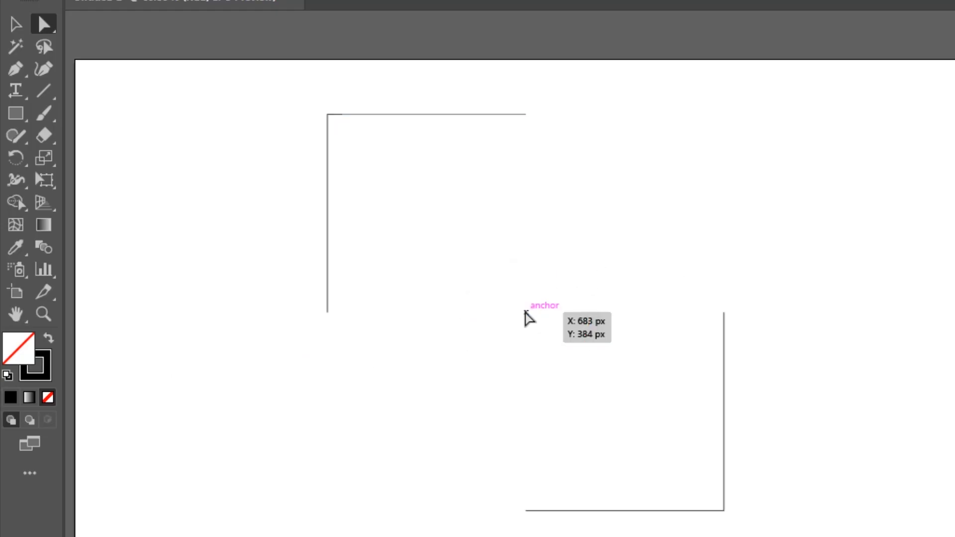
- Join the open ends of the two corner paths with diagonal Pen tool segments to form a closed six-sided shape
click(15, 70)
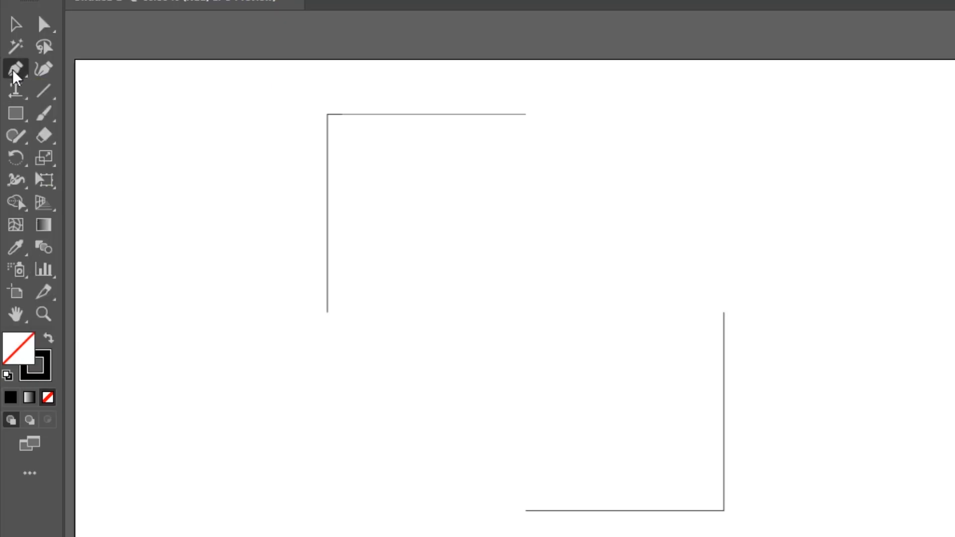
click(527, 115)
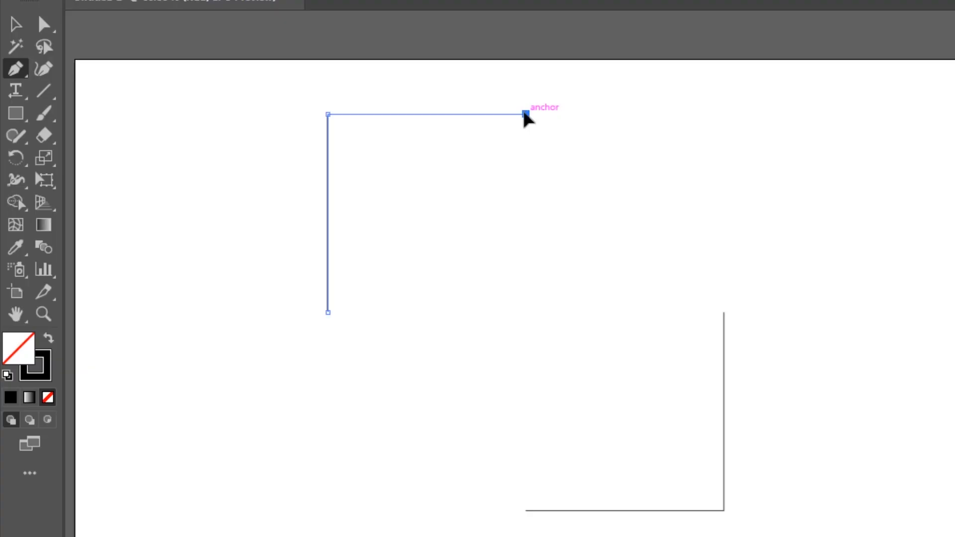
click(724, 312)
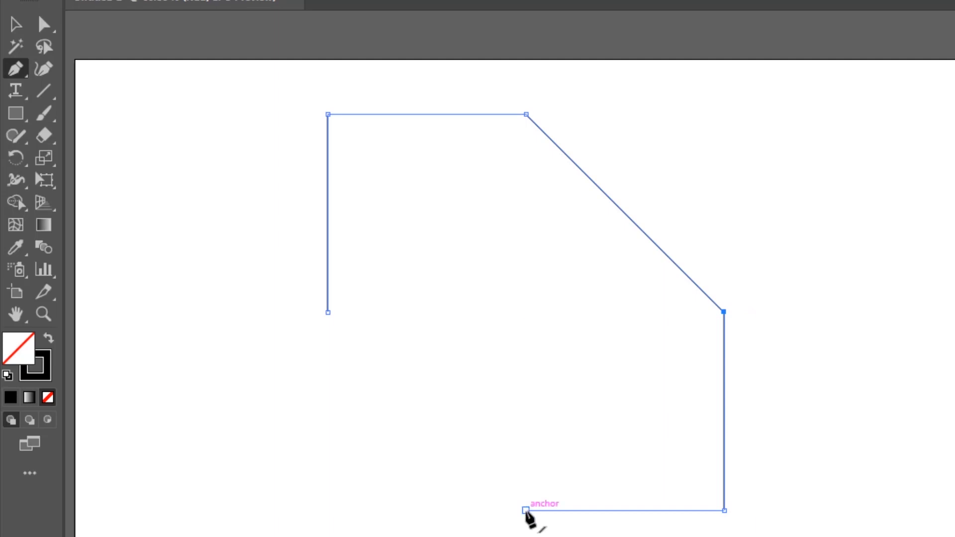
click(525, 510)
click(328, 313)
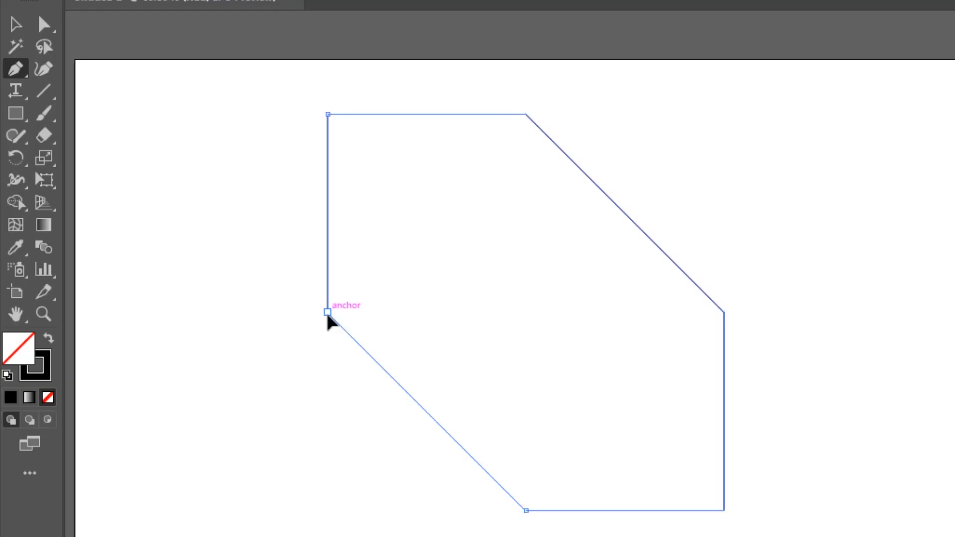
click(15, 24)
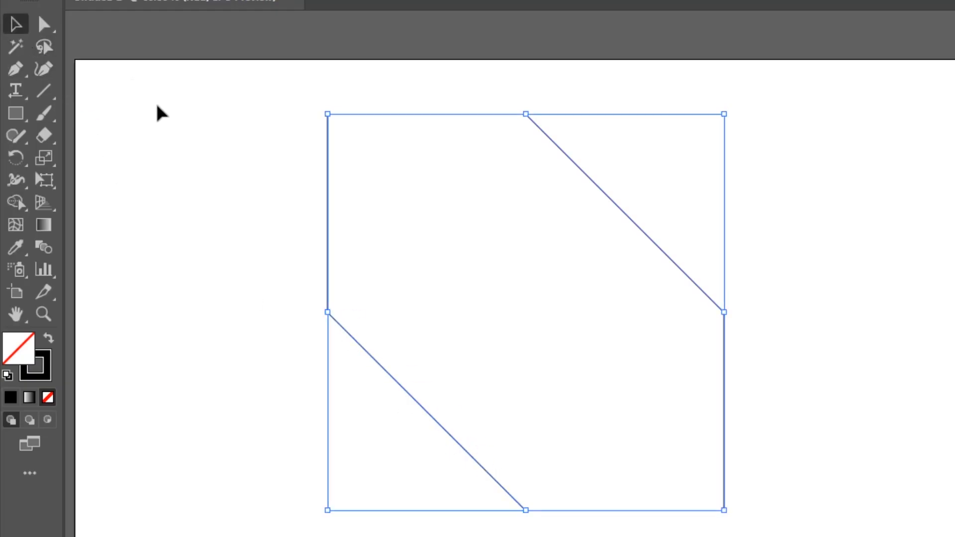
click(168, 119)
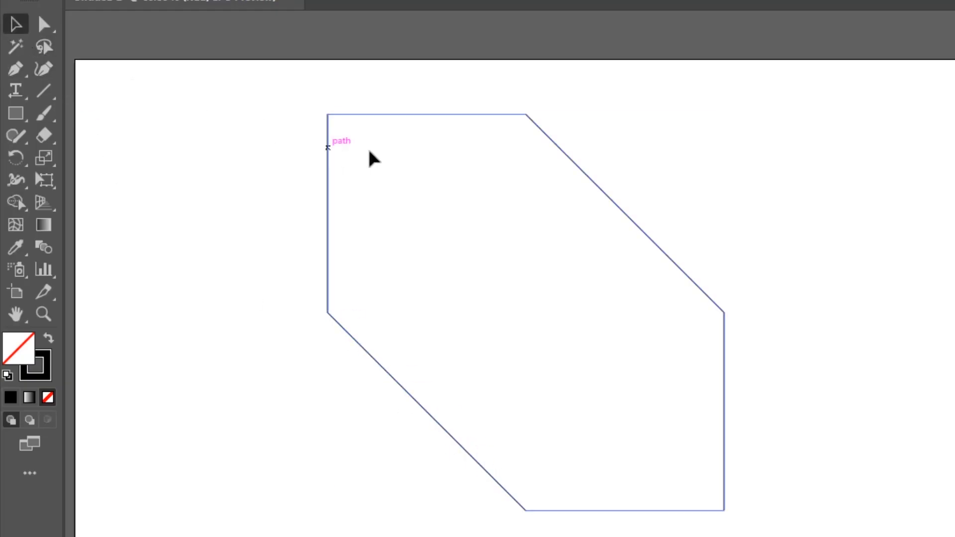
drag(479, 100, 433, 181)
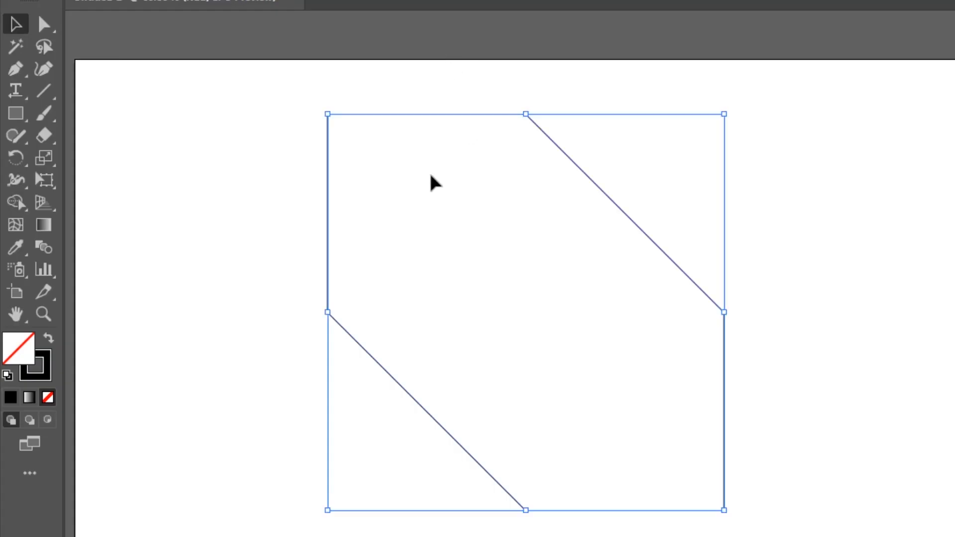
click(299, 184)
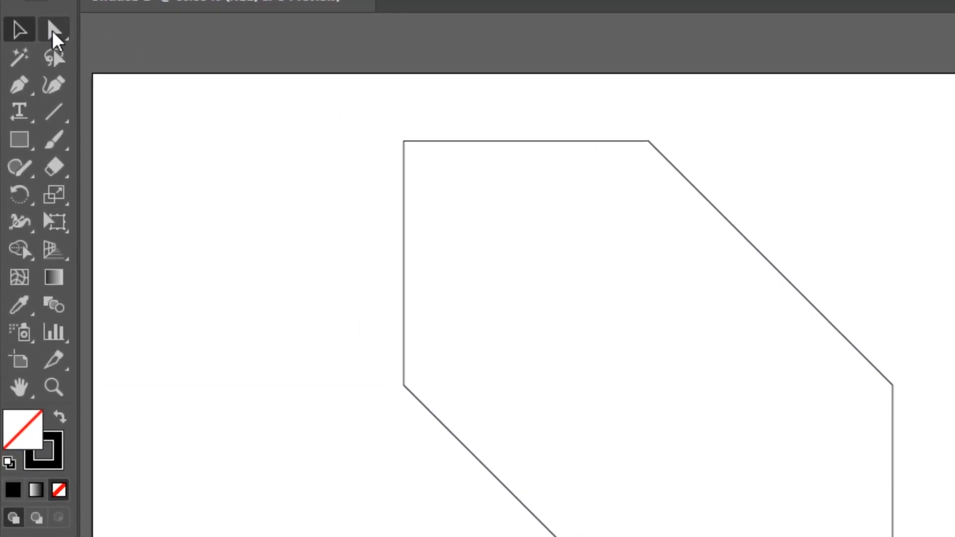
- Delete the upper-left corner anchor of the six-sided shape, leaving the path open there
click(52, 31)
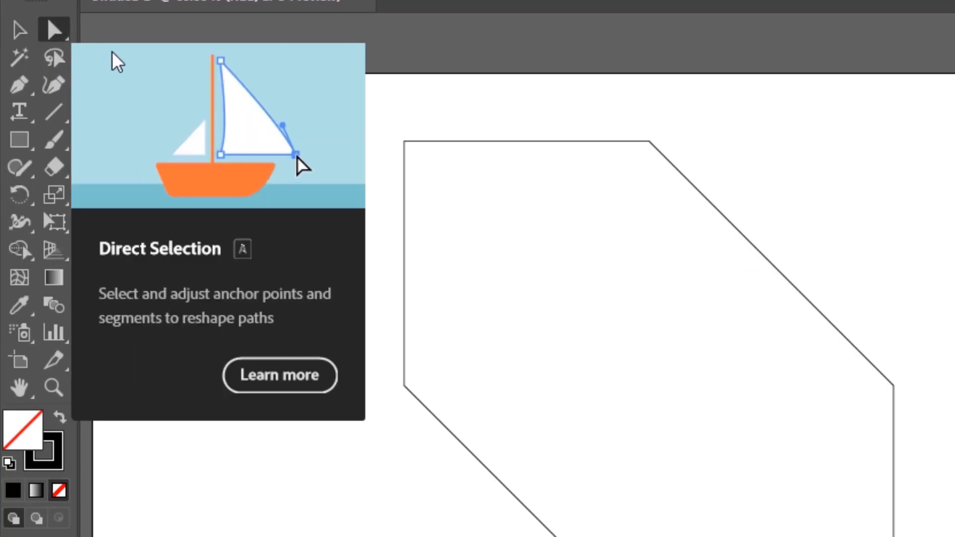
click(404, 141)
click(404, 142)
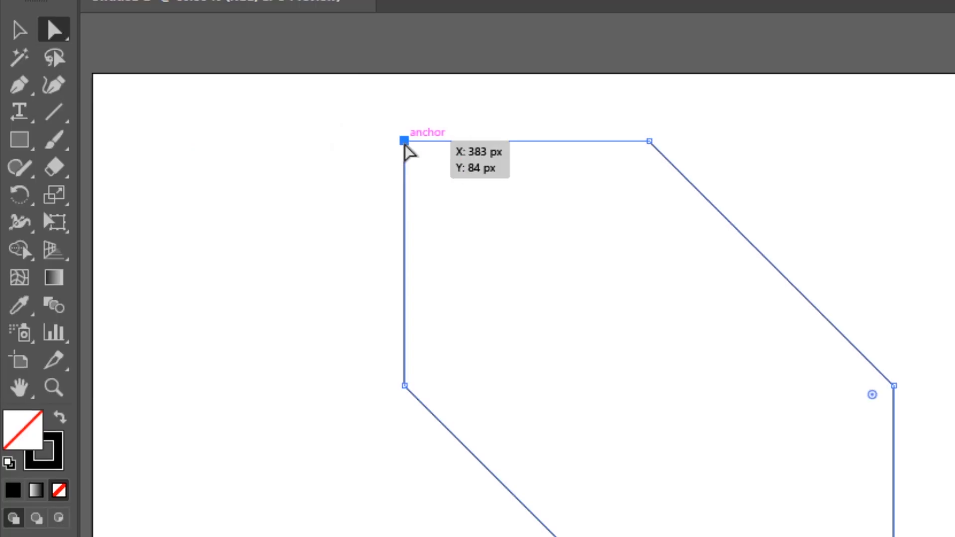
key(Delete)
click(20, 30)
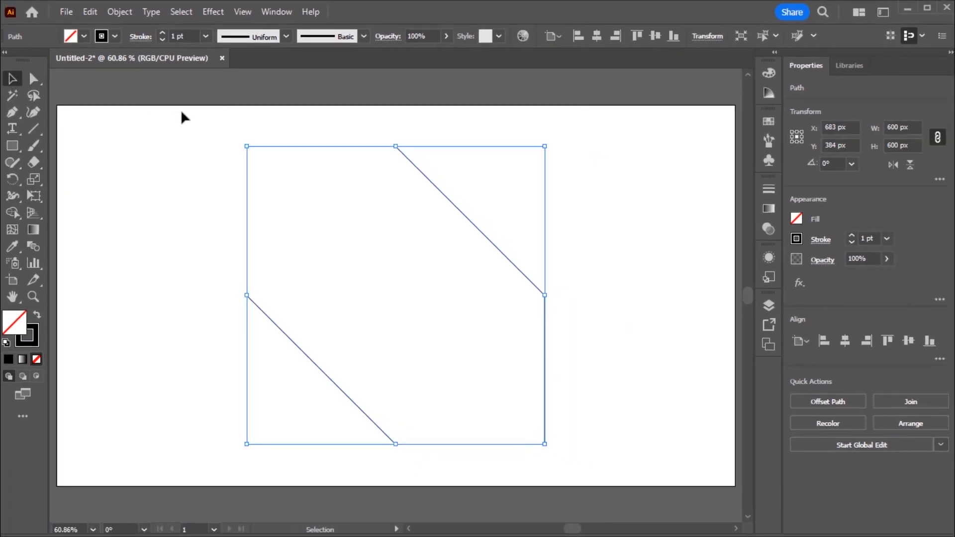
- Rotate the open six-sided path 45° clockwise and scale it down about its centre to about three quarters of its size
click(315, 127)
click(312, 345)
drag(550, 140, 616, 239)
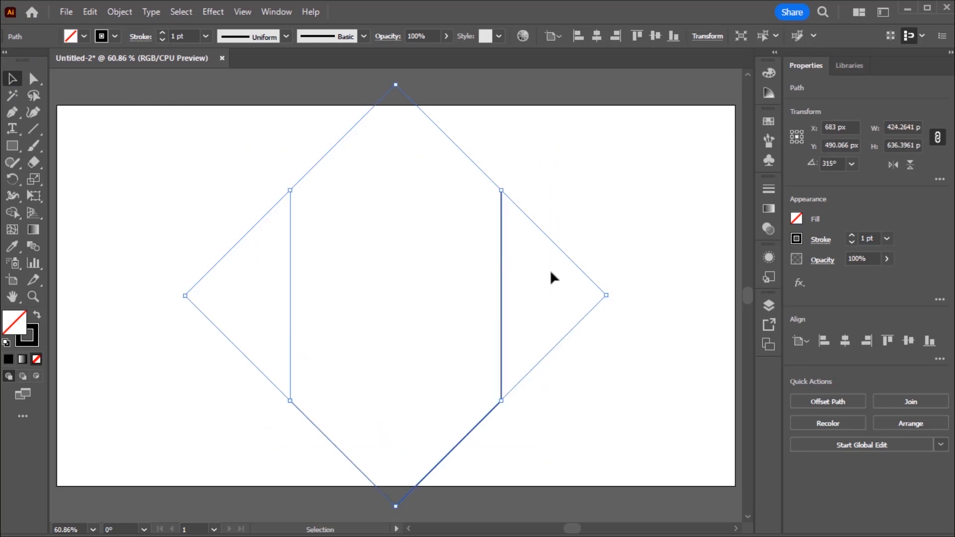
drag(396, 505, 396, 404)
key(Delete)
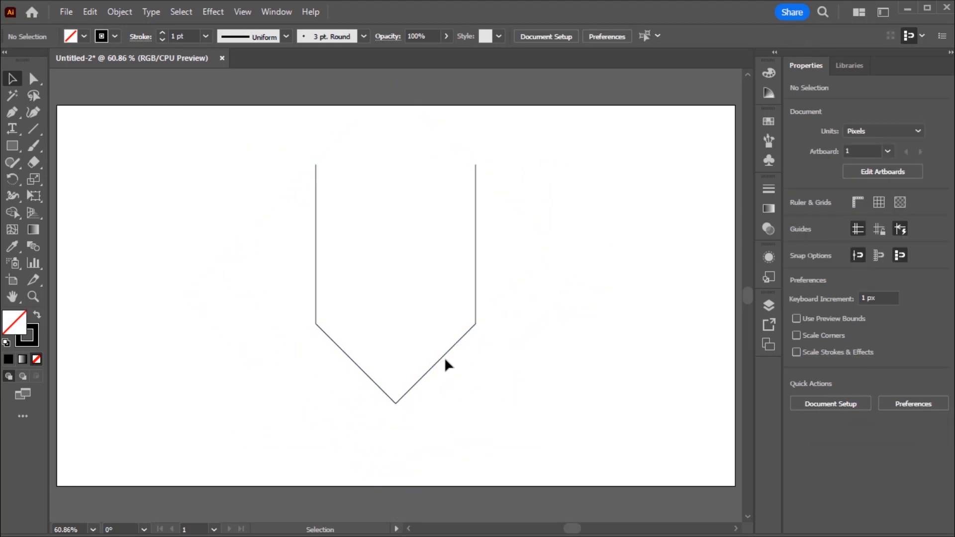
- Move the path straight up so its two open ends meet the artboard's upper edge, and keep it selected
drag(446, 366, 570, 267)
click(573, 269)
drag(559, 162, 248, 330)
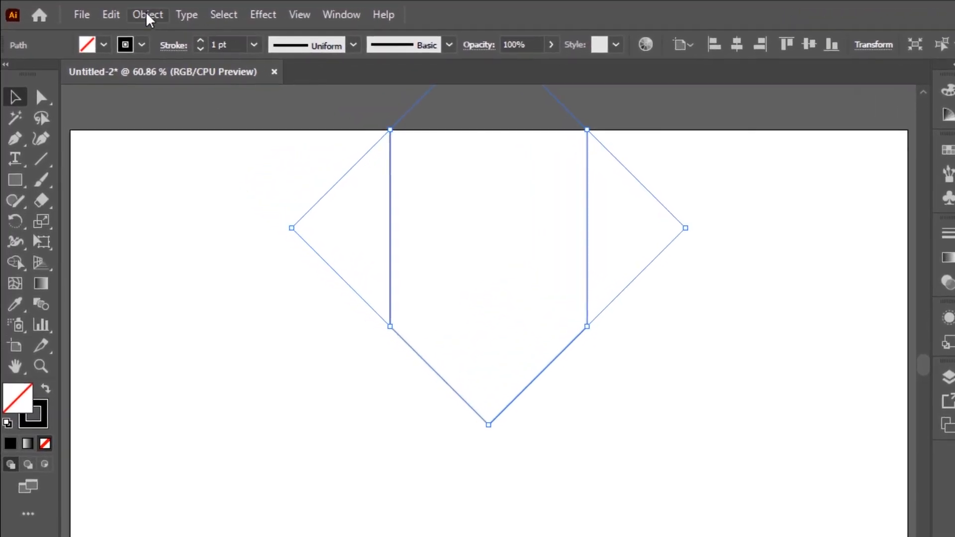
- Apply a Radial repeat to the path and centre the repeat vertically on the artboard
click(148, 16)
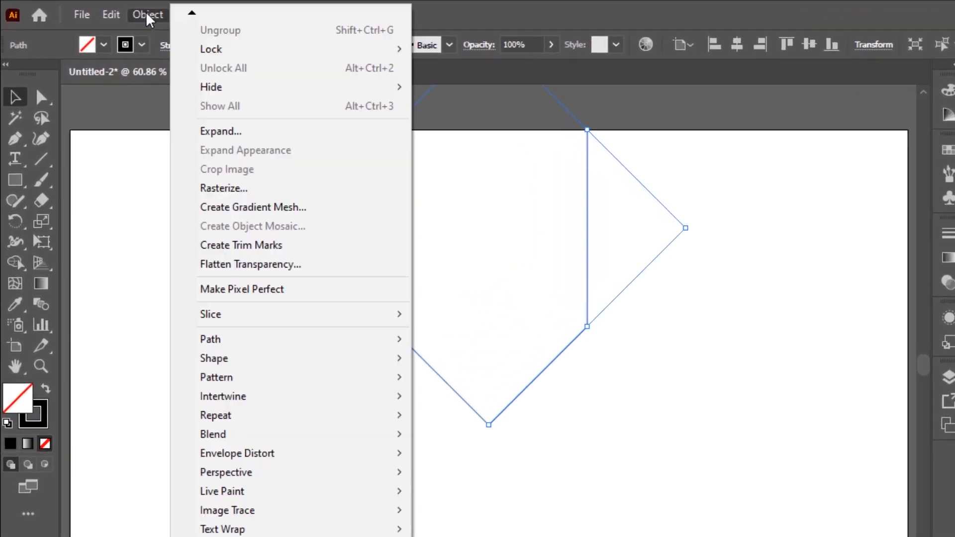
mouse_move(236, 421)
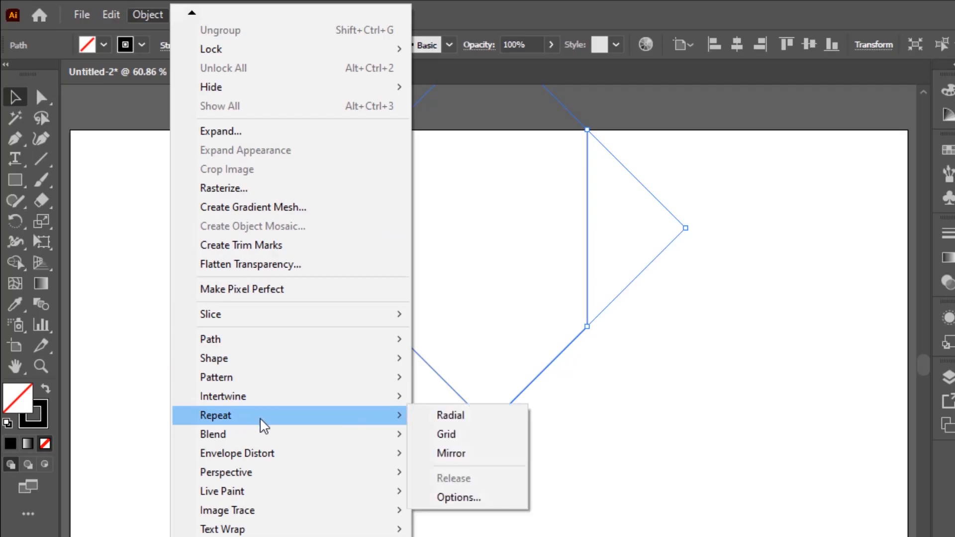
click(466, 421)
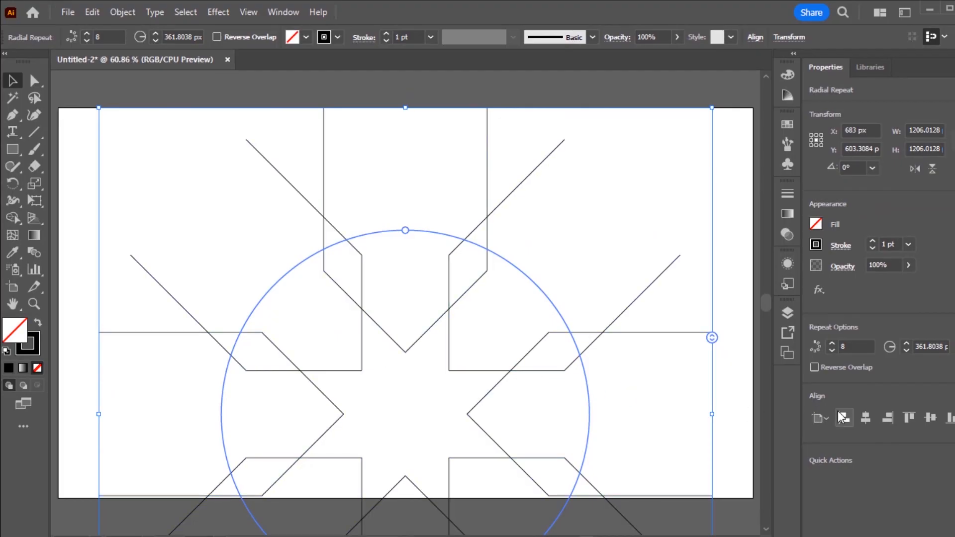
click(930, 417)
click(650, 315)
drag(592, 145, 383, 291)
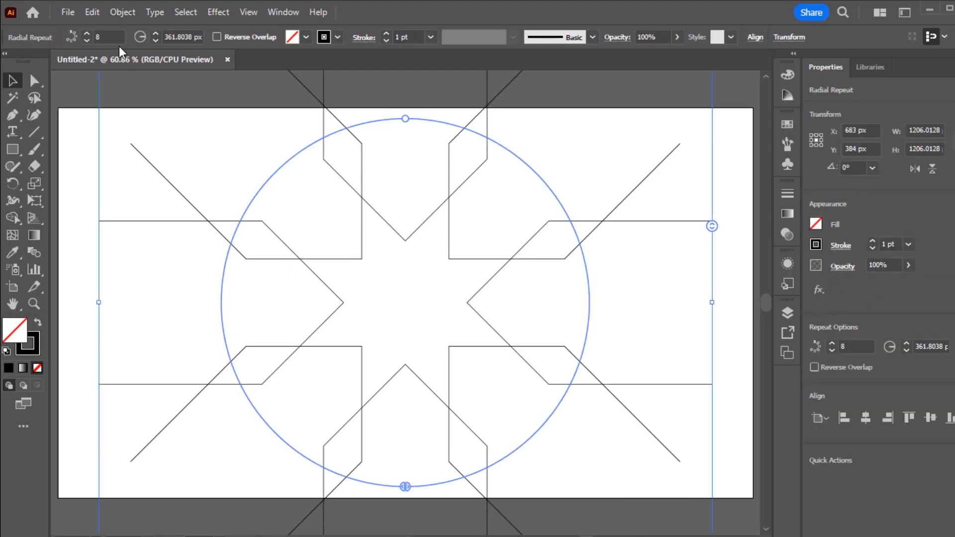
- In the radial repeat's options, set the number of instances to 4 and the radius to 120 px
click(122, 13)
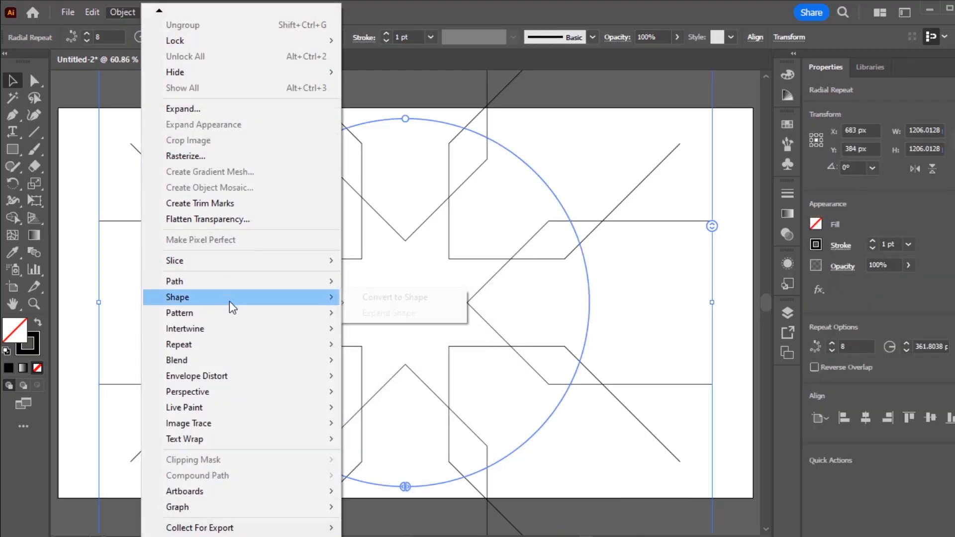
mouse_move(228, 345)
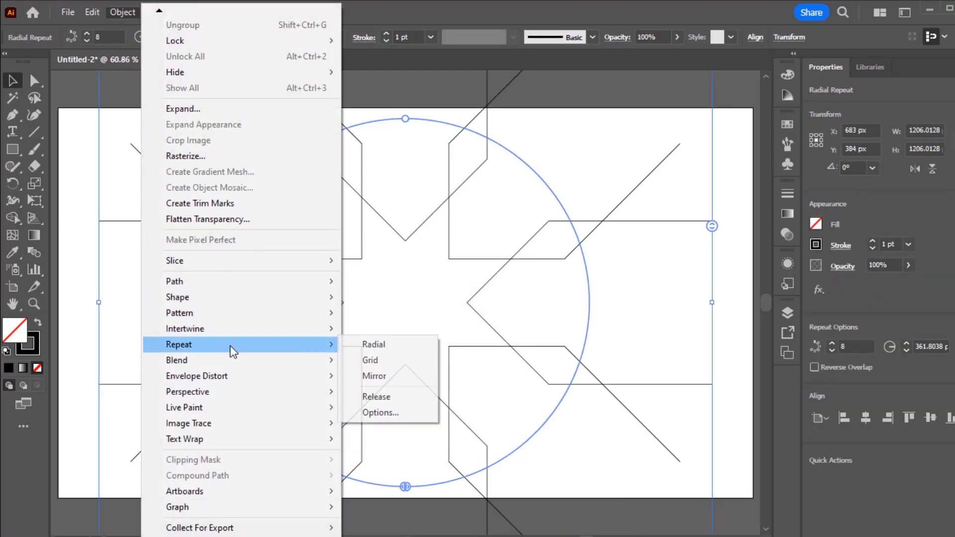
click(393, 409)
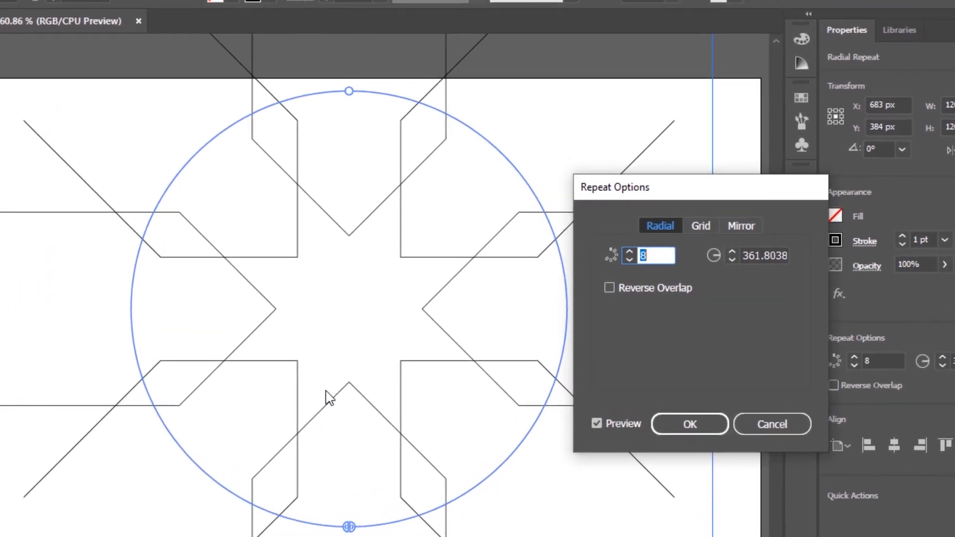
key(BackSpace)
text(4)
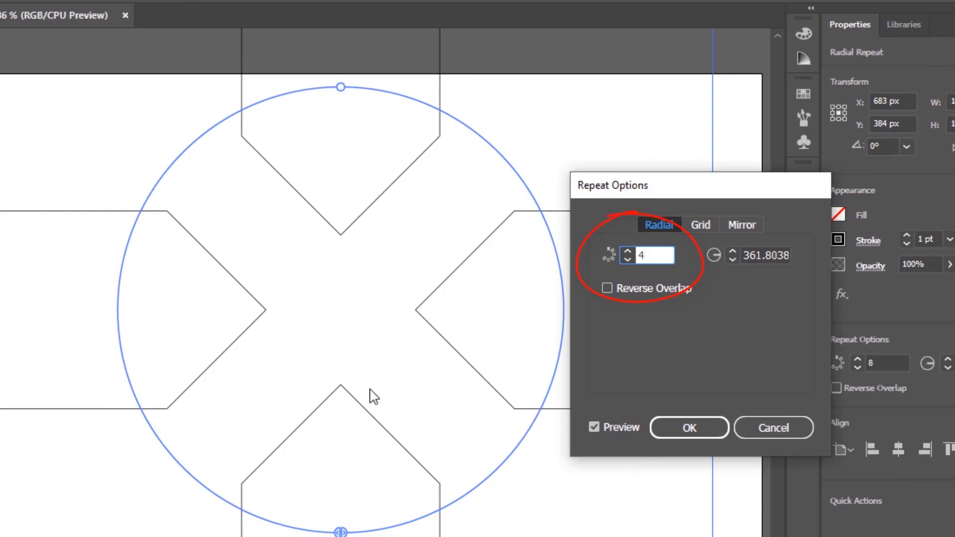
click(772, 255)
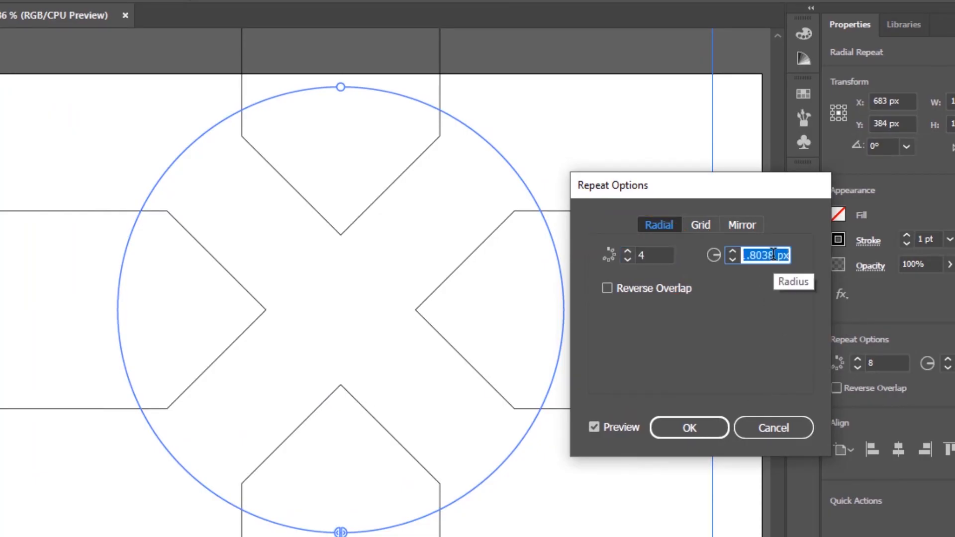
text(120)
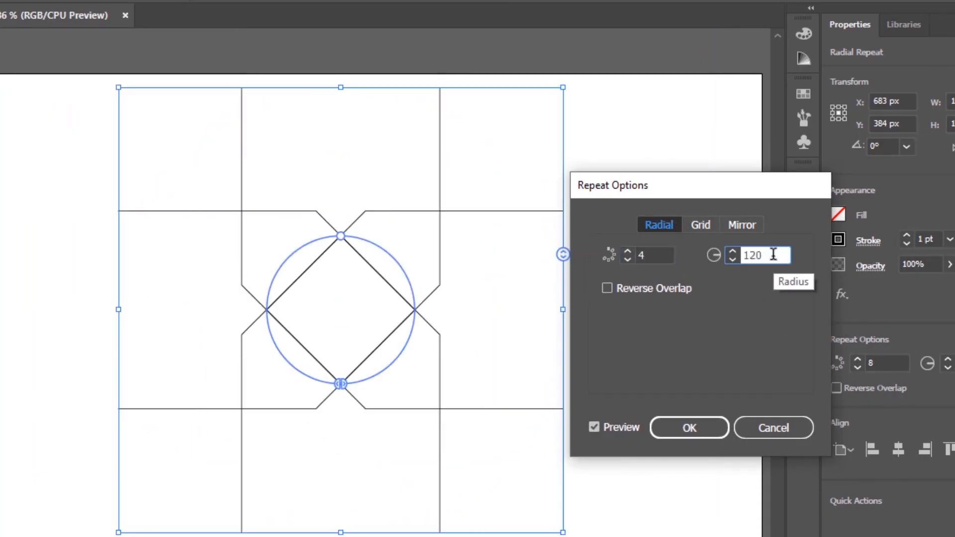
- Increase the radial repeat's radius to 133 px with the live preview and apply the options
click(731, 255)
click(732, 252)
click(732, 252)
click(732, 252)
click(732, 253)
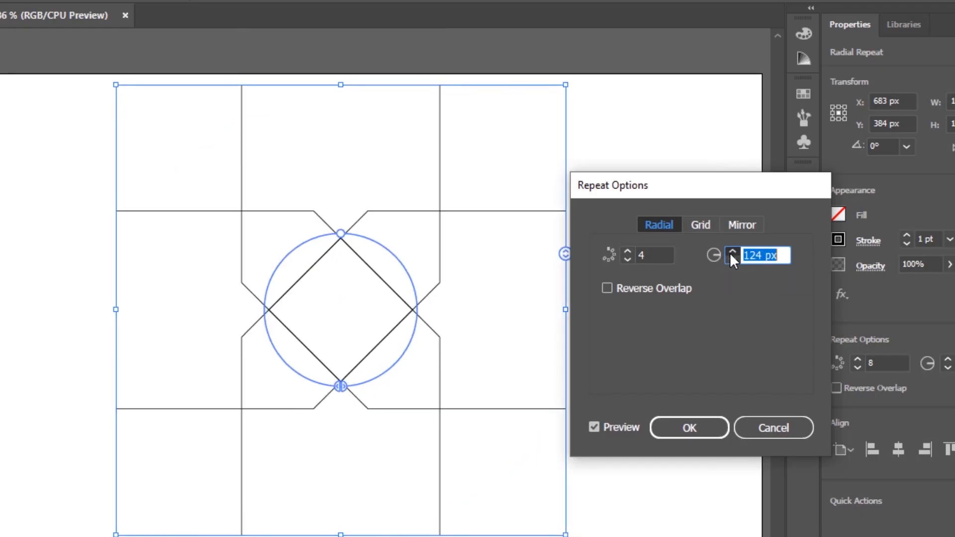
click(731, 253)
click(732, 252)
click(730, 255)
click(731, 254)
click(731, 255)
click(730, 254)
click(730, 254)
click(731, 255)
click(731, 254)
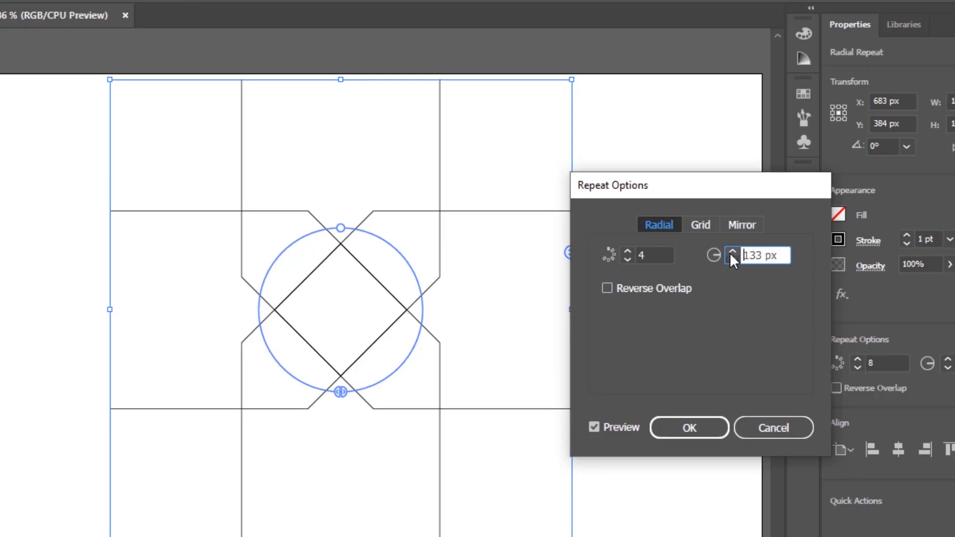
click(699, 431)
- Set the stroke weight of the radial repeat to 45 pt
click(671, 254)
drag(661, 208, 188, 437)
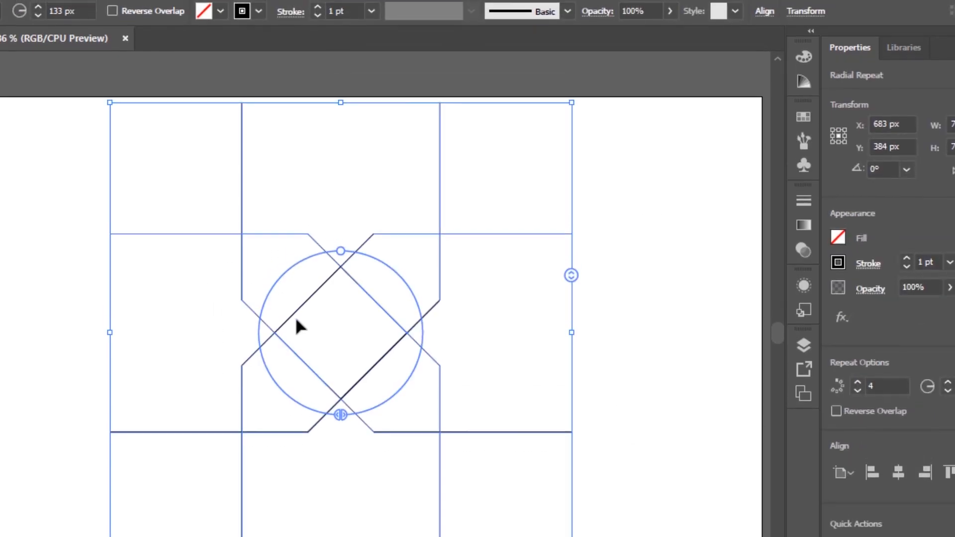
click(352, 44)
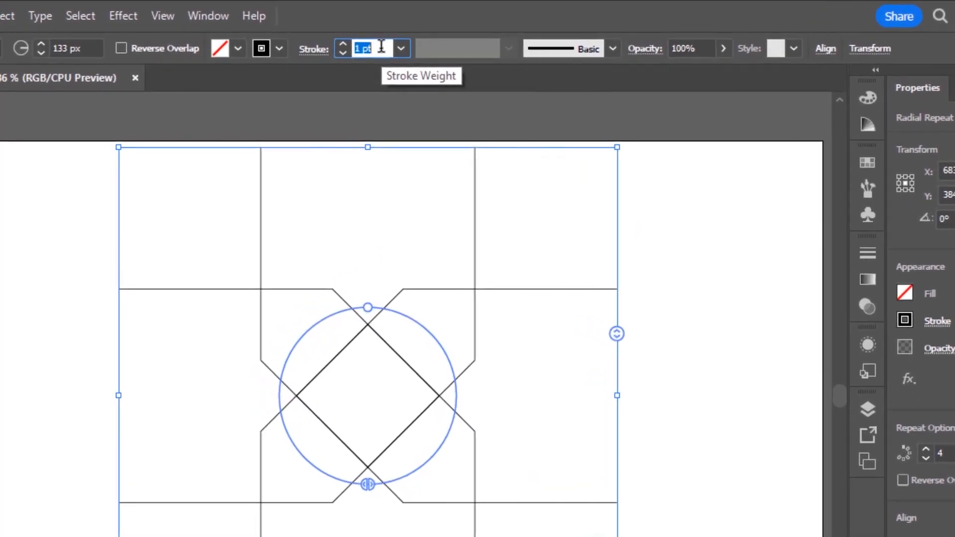
key(Return)
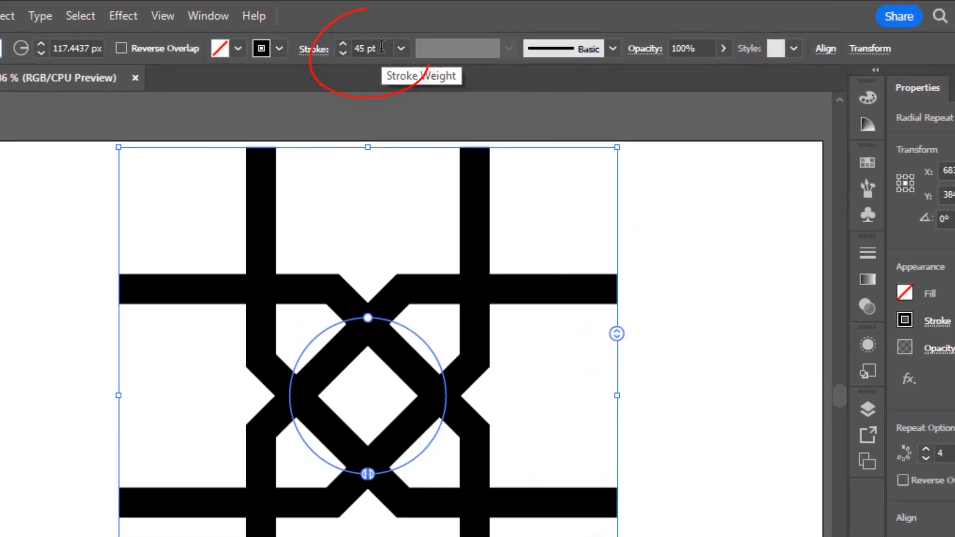
- Adjust the thick-stroked radial repeat's radius to 121 px and deselect it
drag(680, 202, 229, 492)
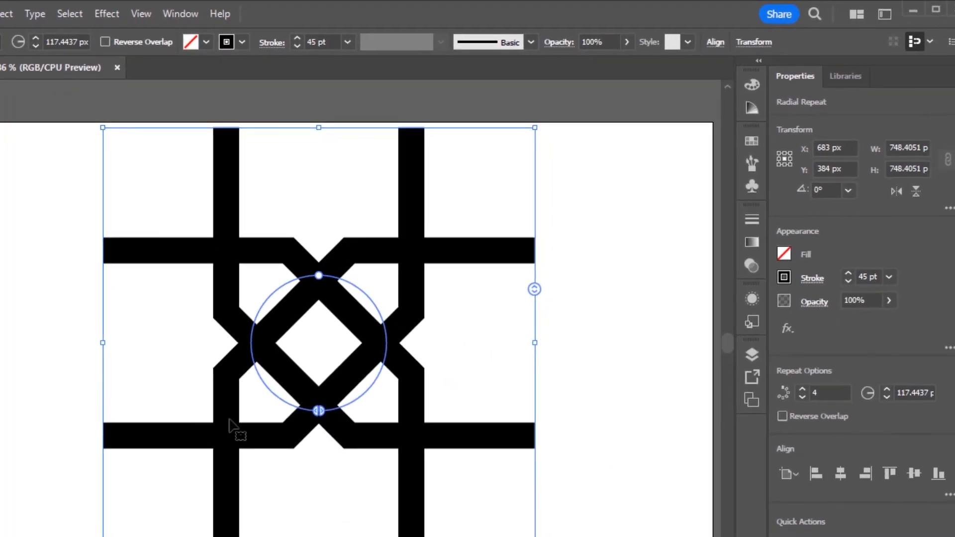
click(887, 398)
click(887, 391)
click(886, 391)
click(887, 391)
click(887, 391)
click(887, 391)
click(597, 279)
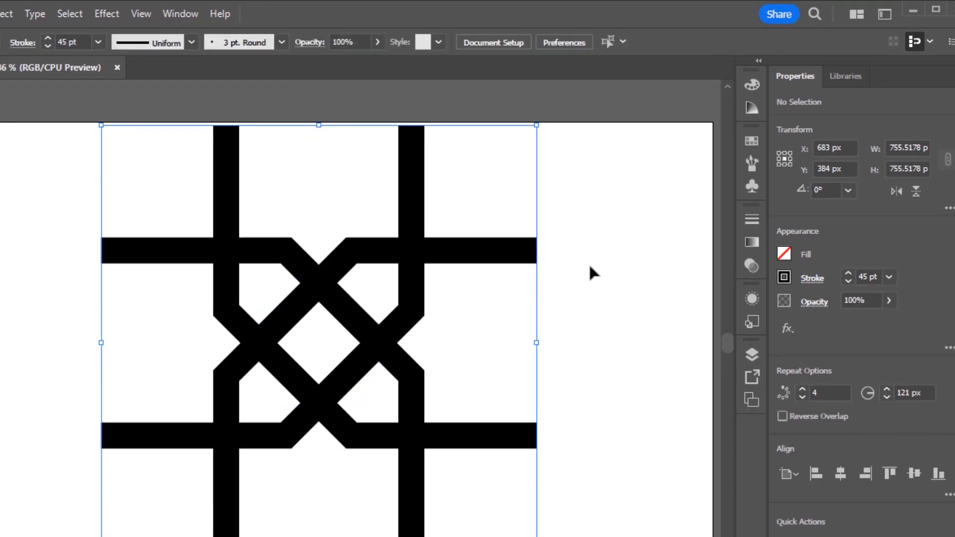
- Expand the radial repeat into regular paths with Object and Fill included
drag(589, 229, 177, 403)
drag(142, 410, 141, 411)
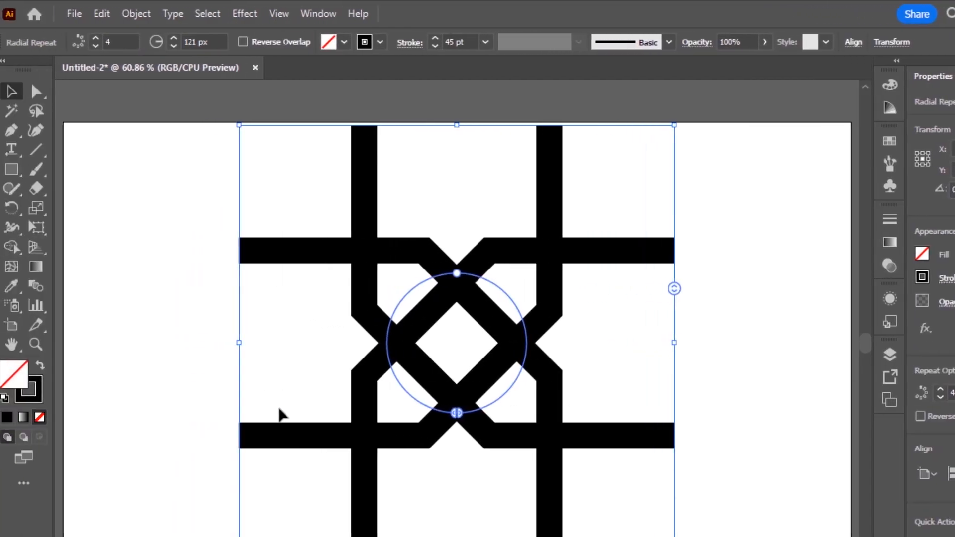
click(141, 16)
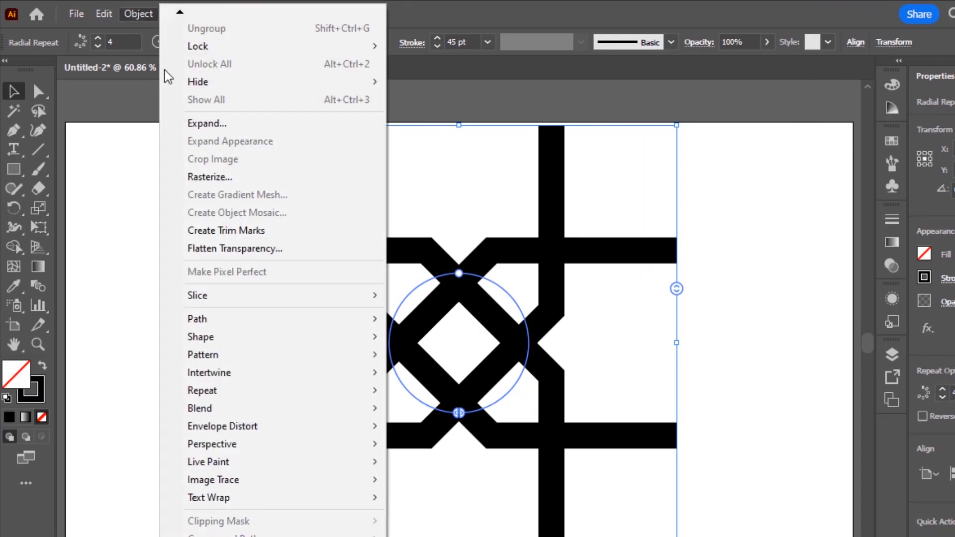
click(195, 125)
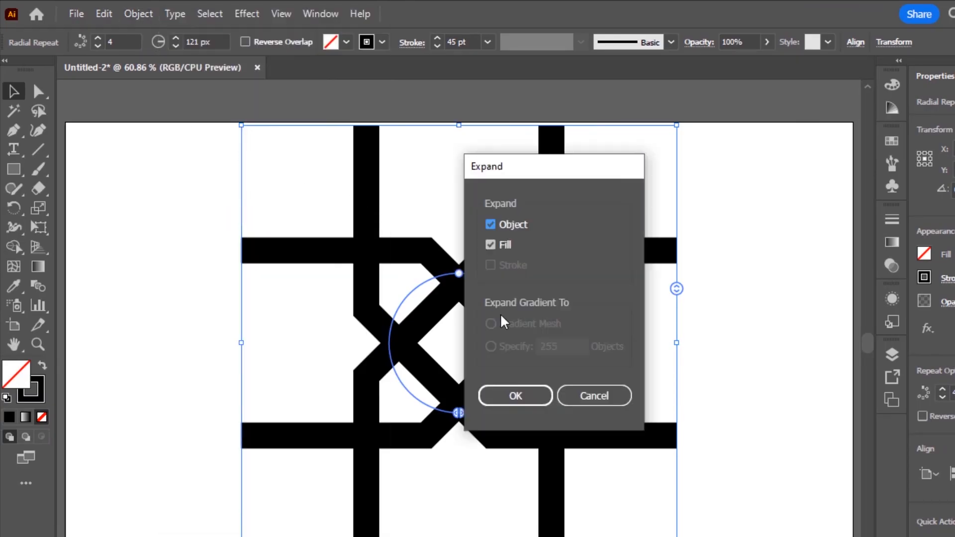
click(516, 396)
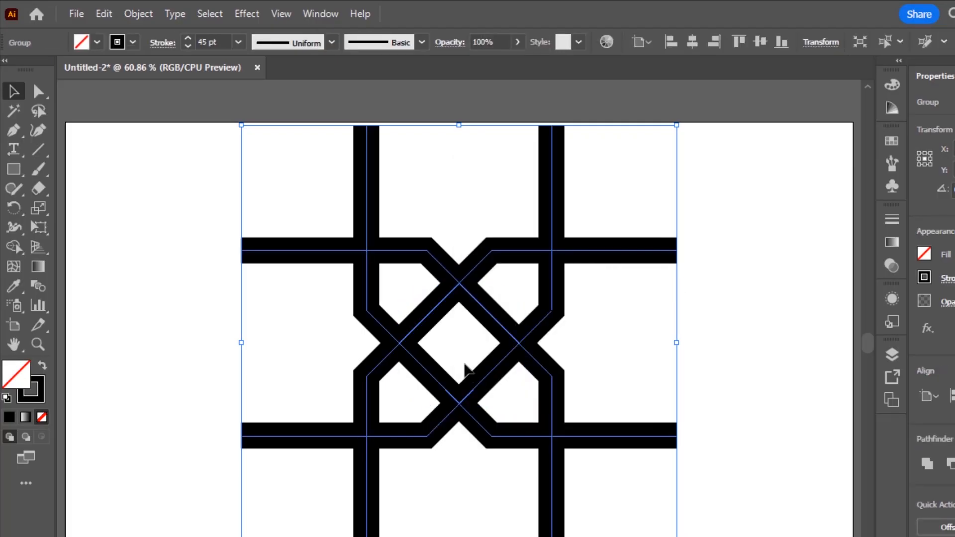
- Convert the strokes of the expanded group into filled shapes with Outline Stroke
click(153, 16)
mouse_move(330, 358)
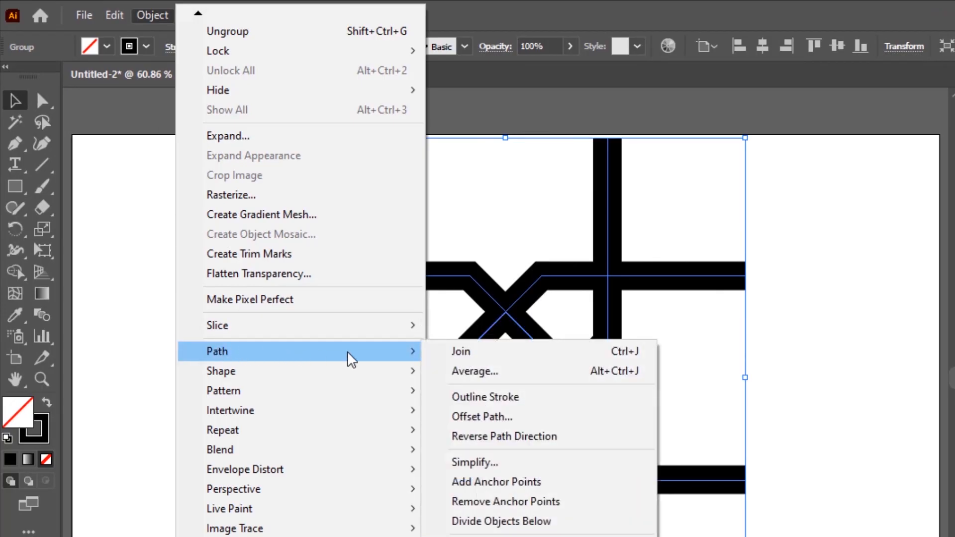
click(535, 403)
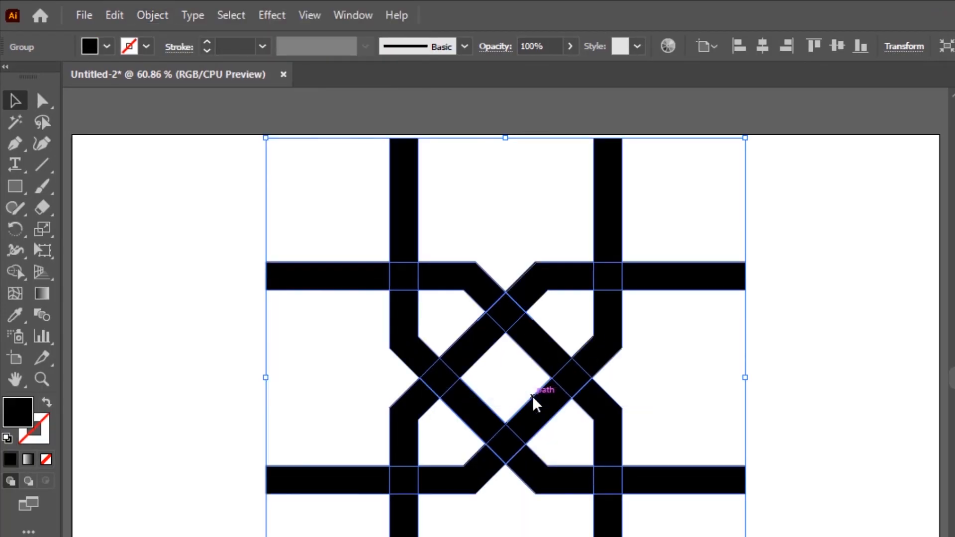
click(832, 329)
- Swap the fill and stroke of the outlined group so it has a black outline and no fill
drag(825, 254, 302, 505)
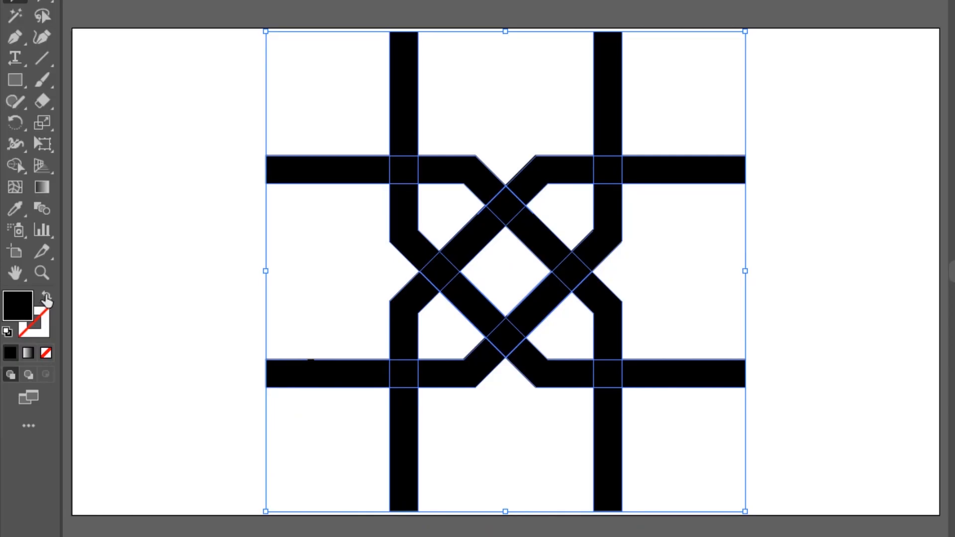
click(46, 299)
click(150, 307)
- Merge segments along each of the four strands with the Shape Builder so the strands alternately pass over and under one another
drag(198, 145, 616, 388)
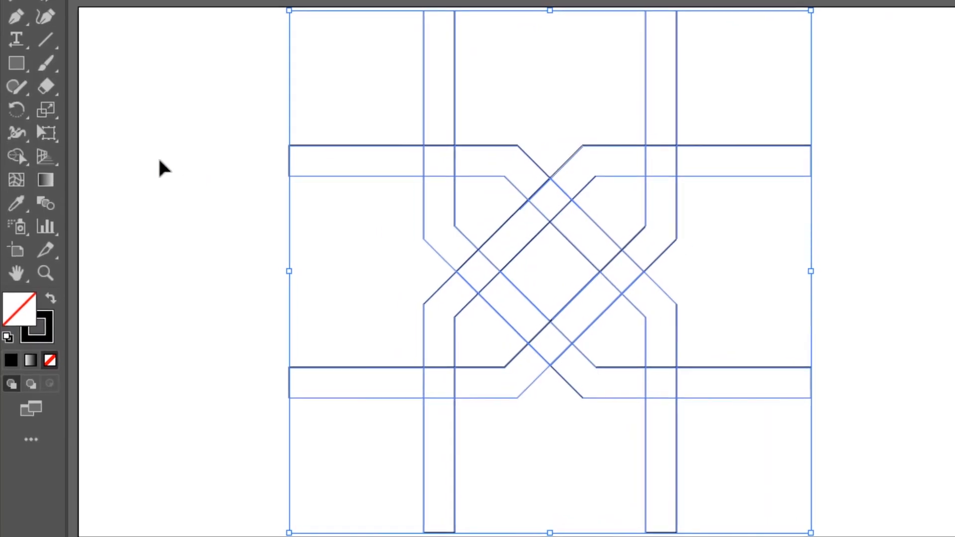
click(18, 157)
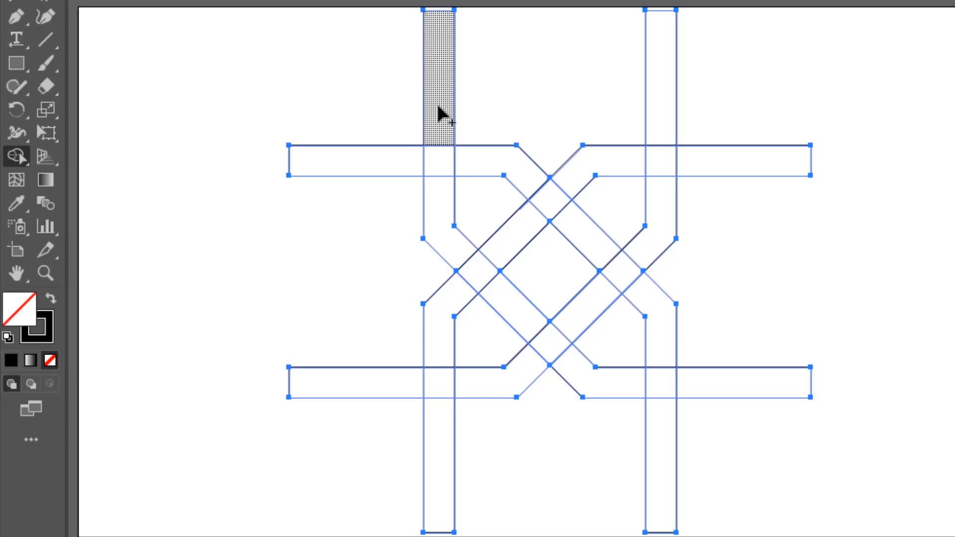
mouse_move(438, 107)
mouse_down()
mouse_move(437, 235)
mouse_move(507, 292)
mouse_up()
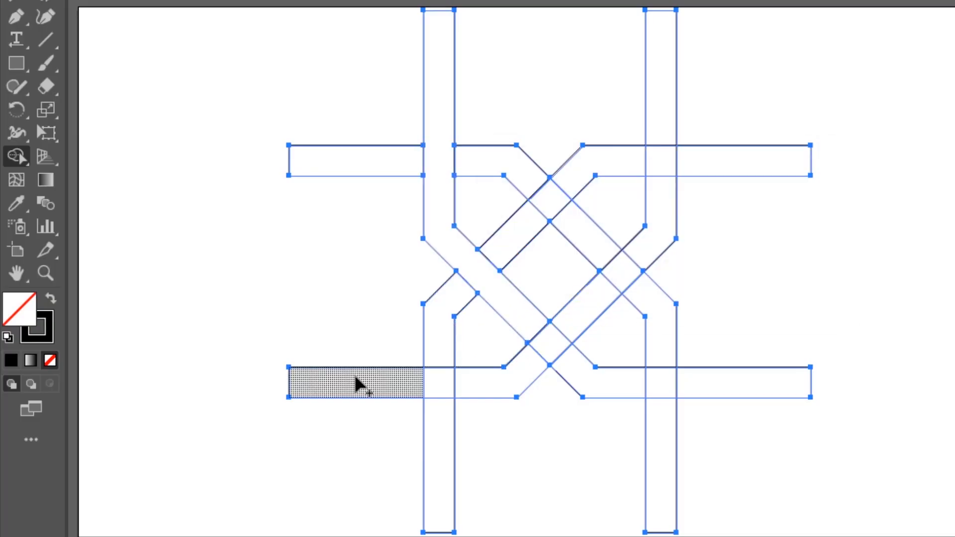
mouse_move(356, 381)
mouse_down()
mouse_move(517, 379)
mouse_move(578, 321)
mouse_up()
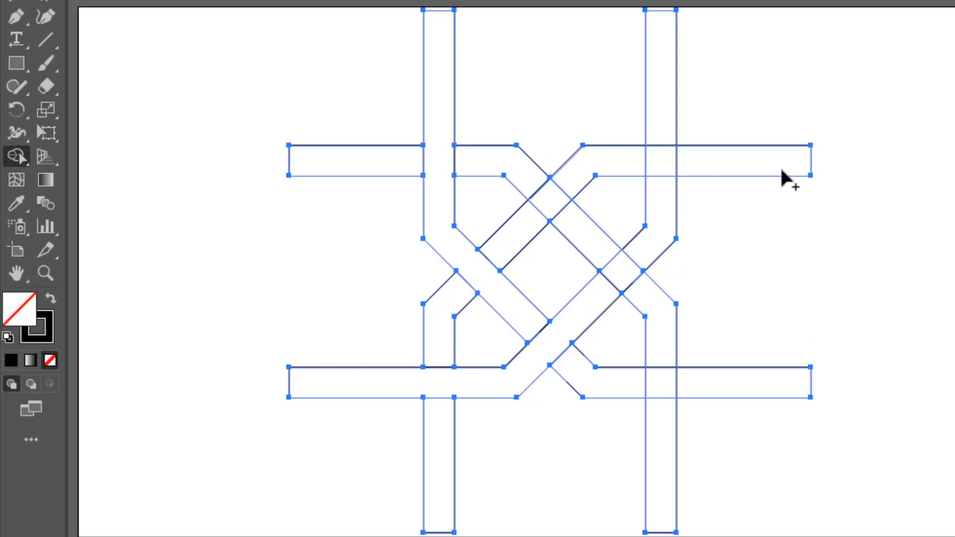
mouse_move(780, 166)
mouse_down()
mouse_move(601, 156)
mouse_move(531, 229)
mouse_up()
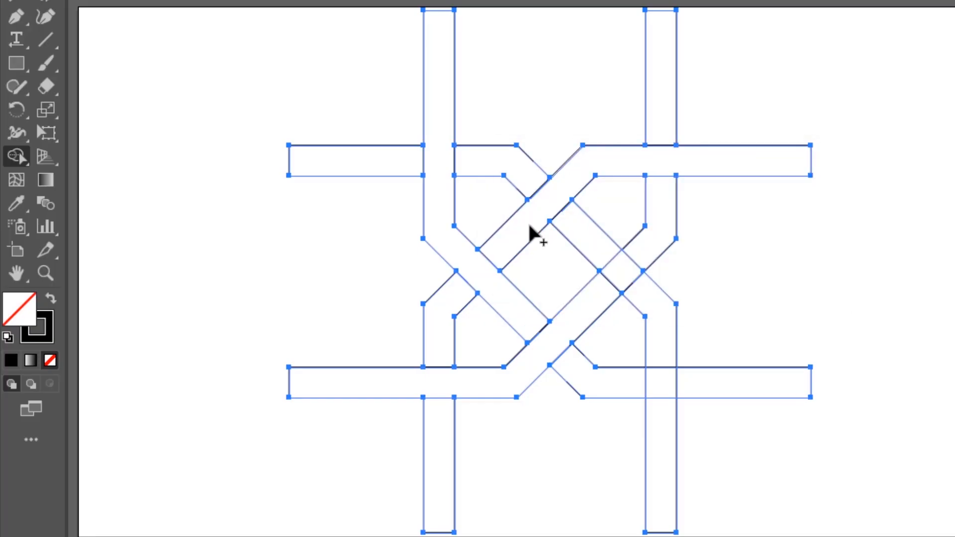
mouse_move(663, 501)
mouse_down()
mouse_move(658, 311)
mouse_move(592, 254)
mouse_up()
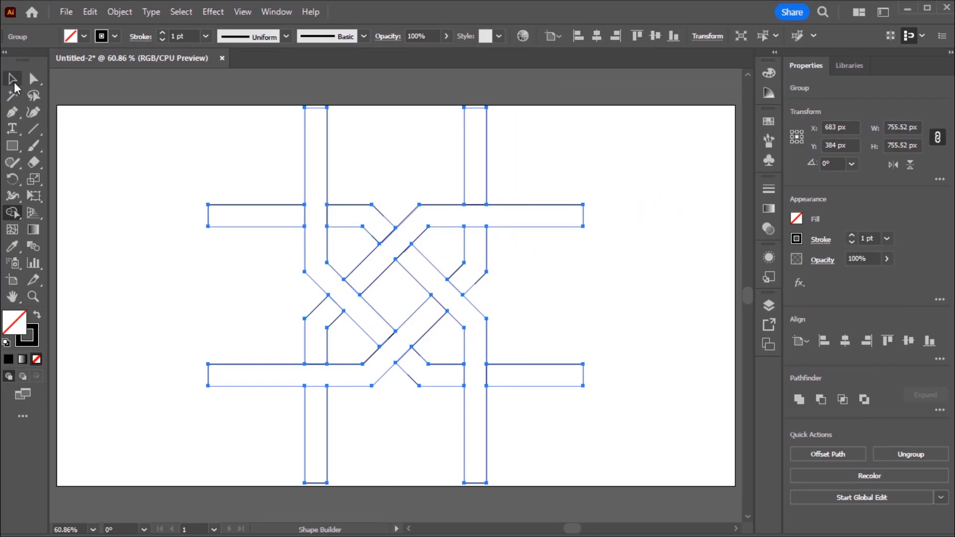
- Scale the interlaced group proportionally about its centre down to 366 px wide and high
click(13, 78)
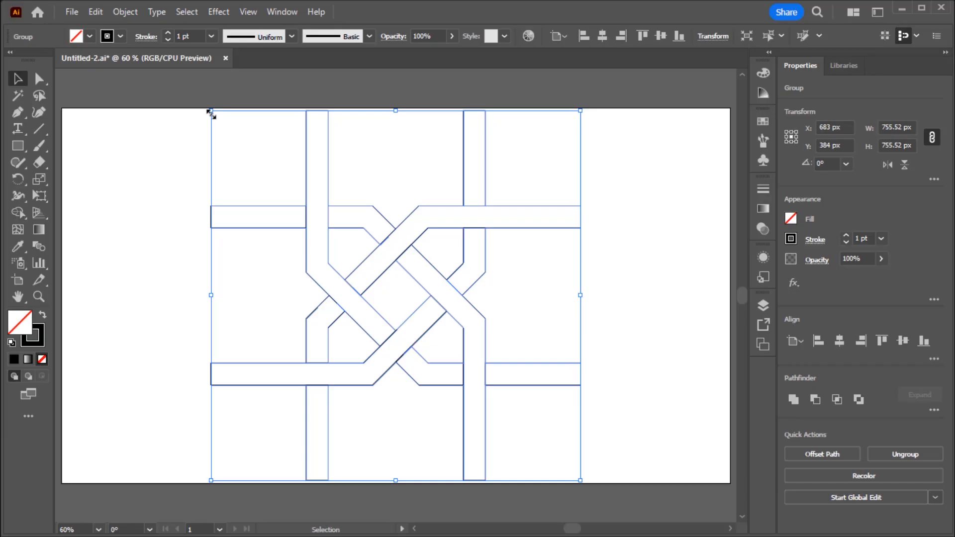
drag(211, 113, 258, 206)
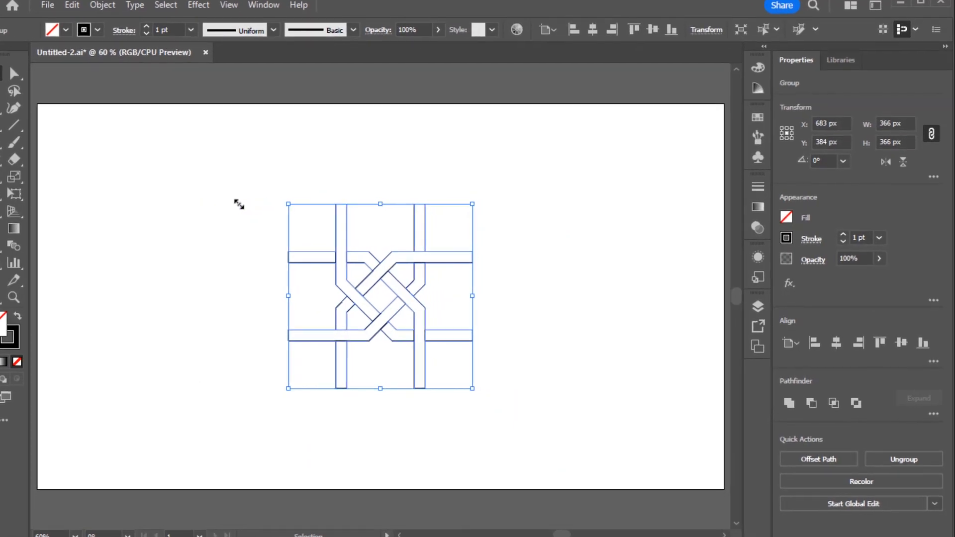
- Fill the whole interlaced group with the red swatch from the last colour group
click(234, 207)
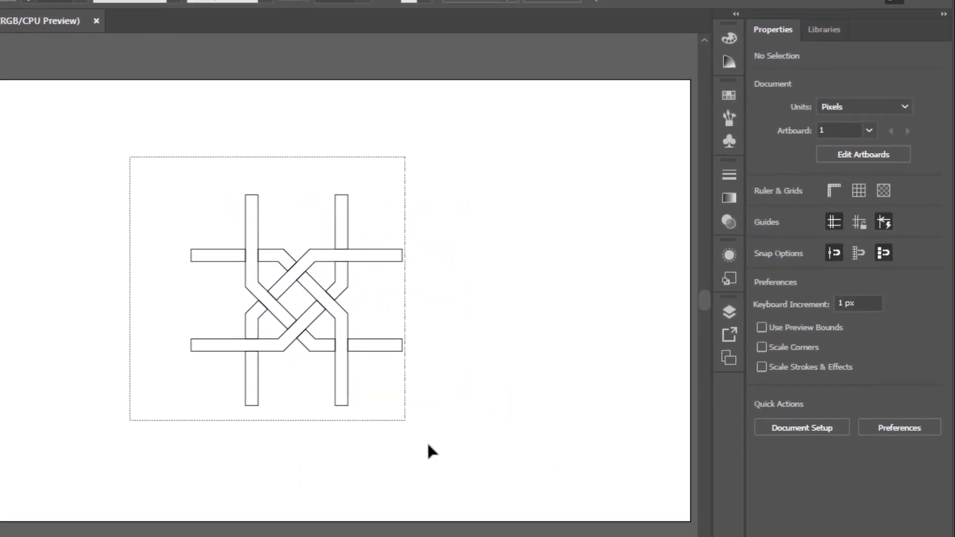
key(ctrl+a)
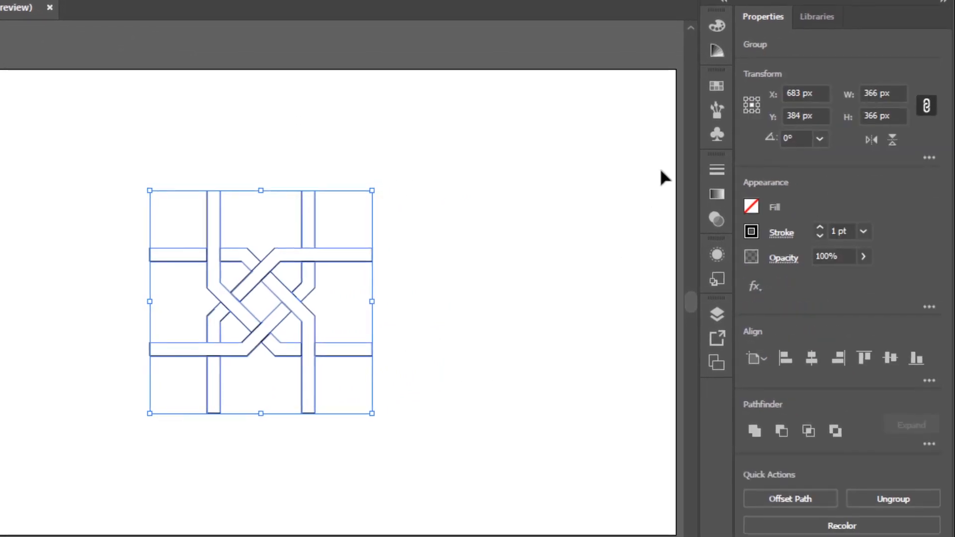
click(711, 88)
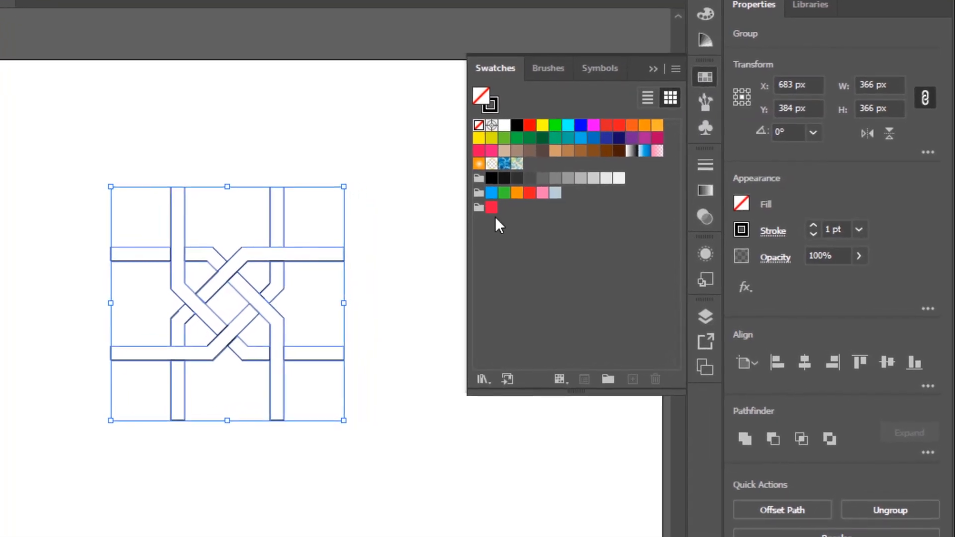
click(487, 208)
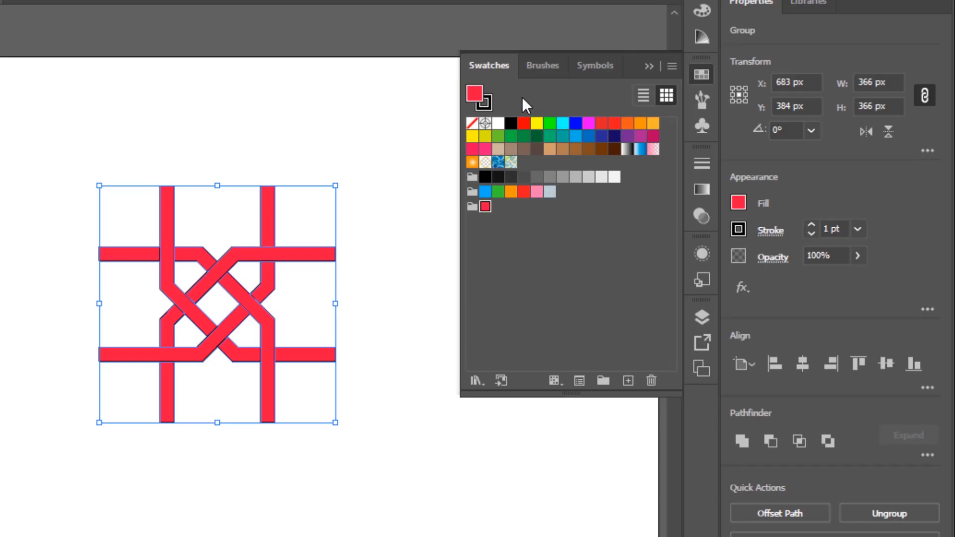
- Give the interlaced group a mid-grey outline with a stroke weight of 8 pt
click(489, 100)
click(551, 178)
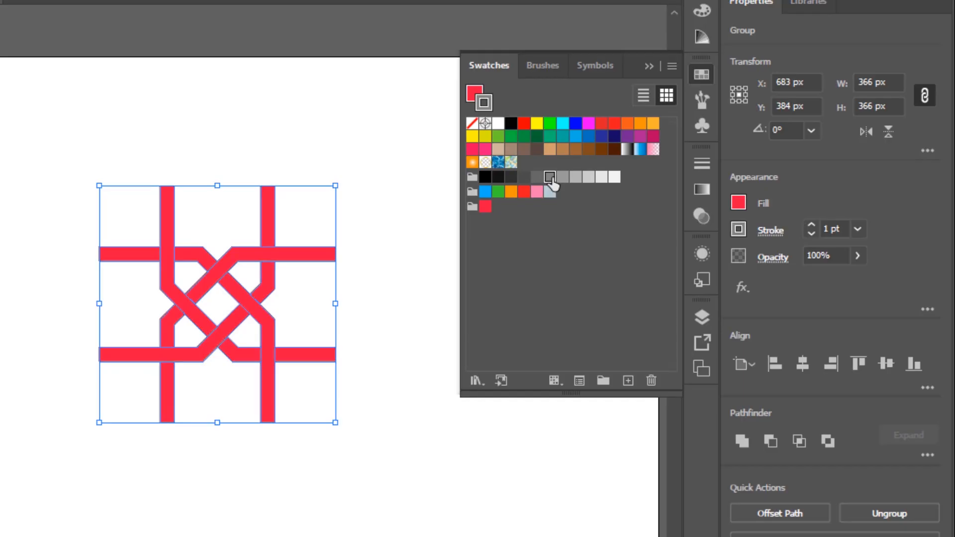
click(648, 65)
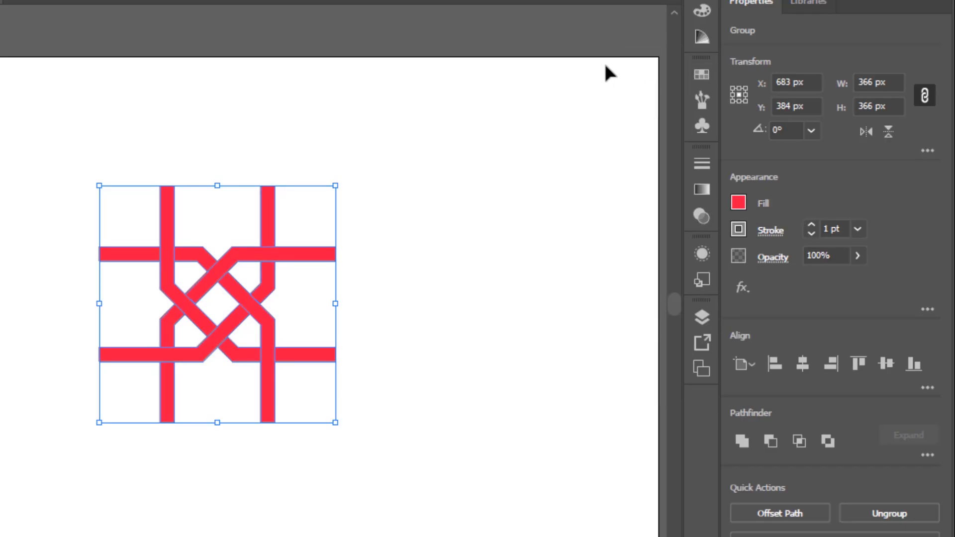
click(855, 227)
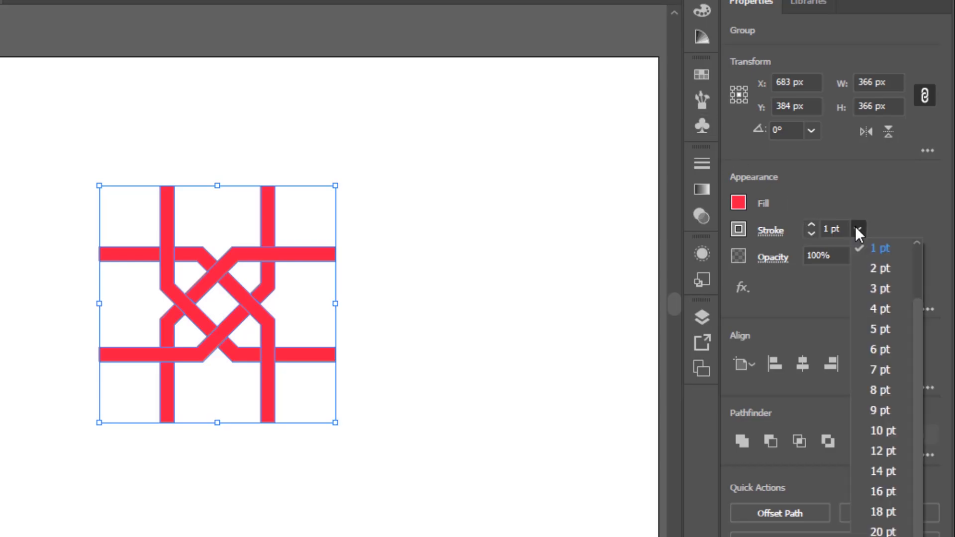
click(895, 386)
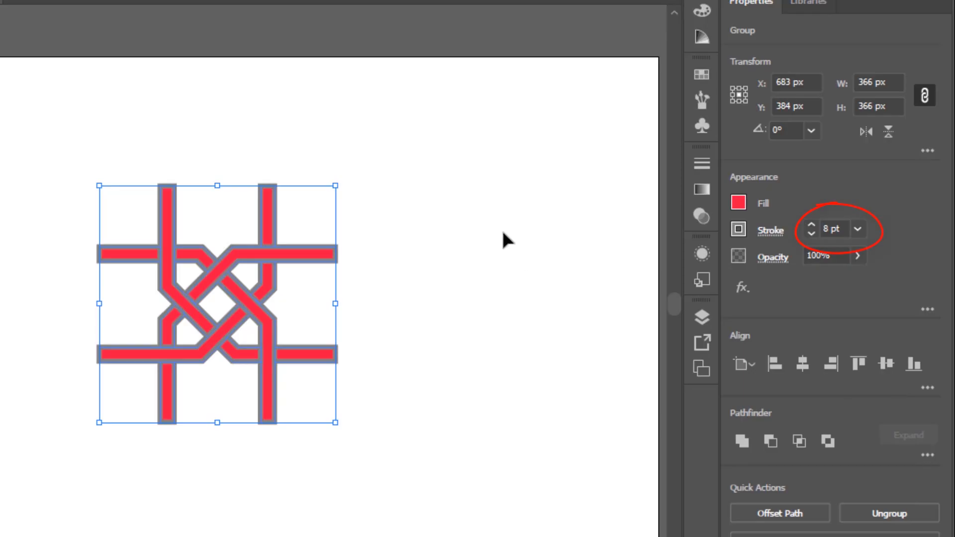
- Expand both the fill and the stroke of the interlaced group into separate shapes
click(486, 228)
drag(470, 146, 13, 492)
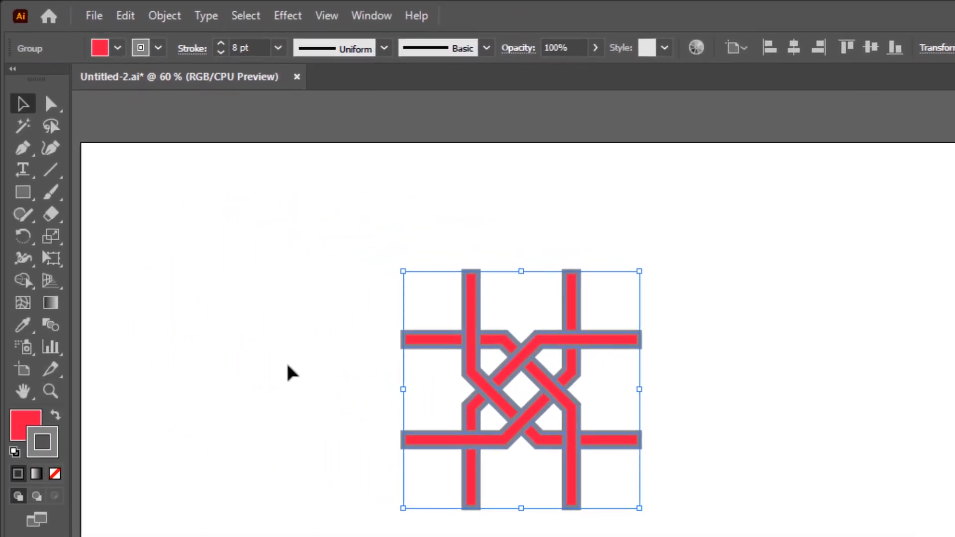
click(165, 15)
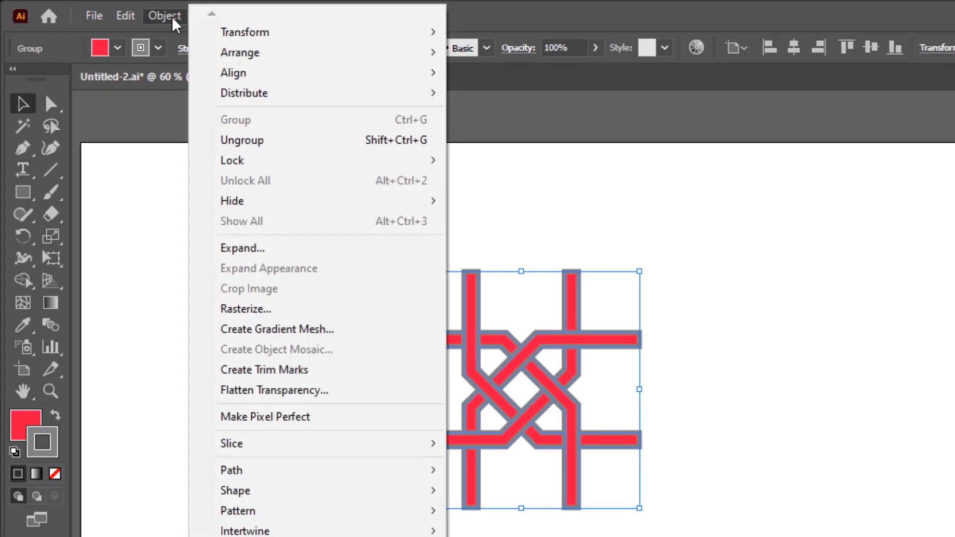
click(259, 256)
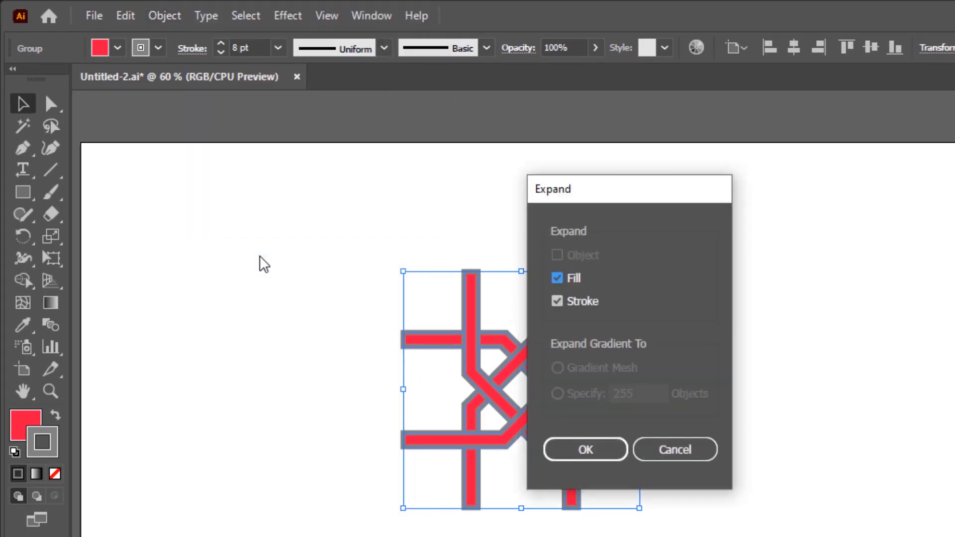
click(586, 450)
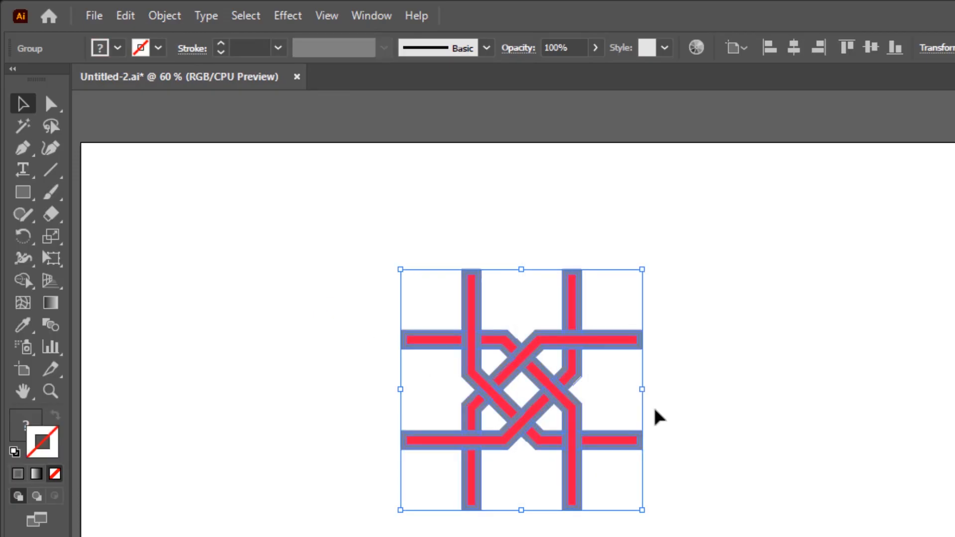
- Split the overlapping shapes of the expanded group with the Divide pathfinder
click(793, 324)
drag(751, 224, 333, 535)
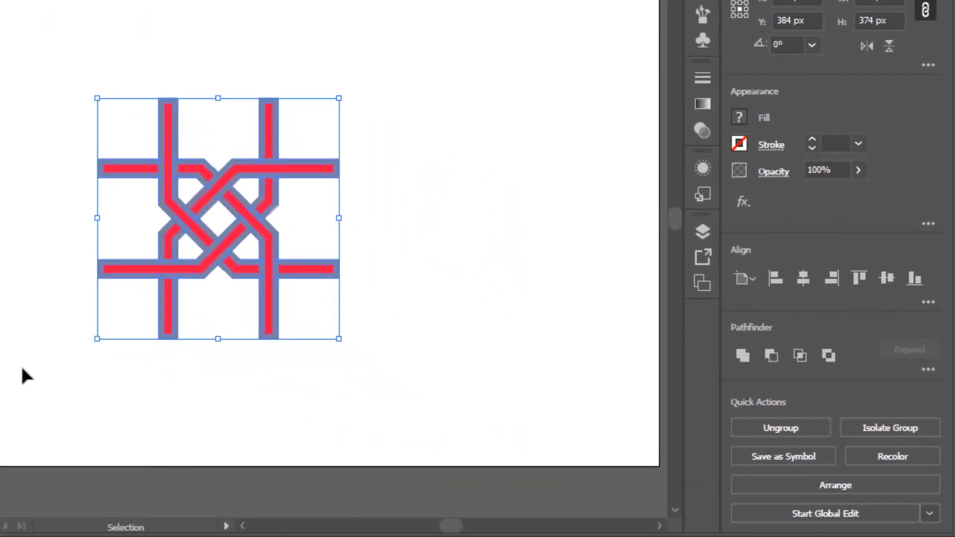
click(927, 369)
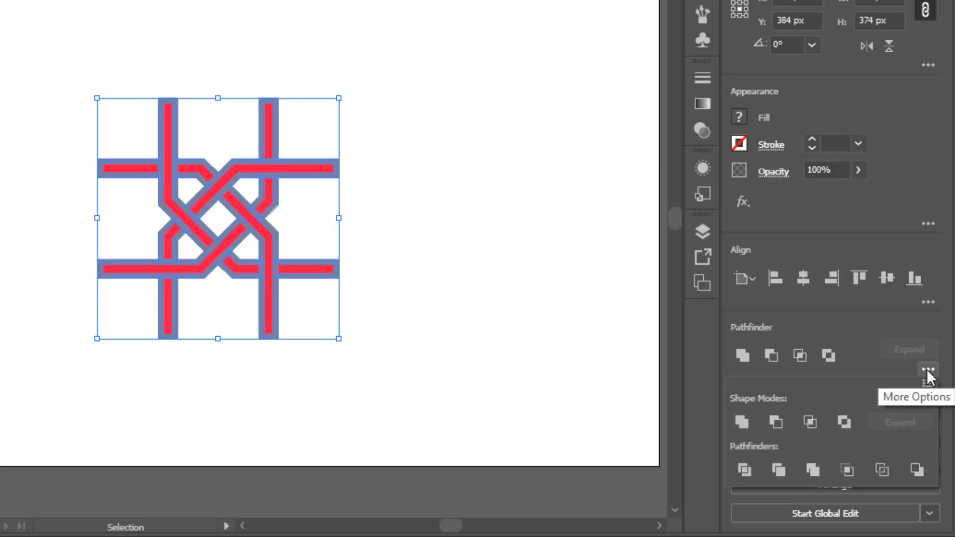
click(743, 473)
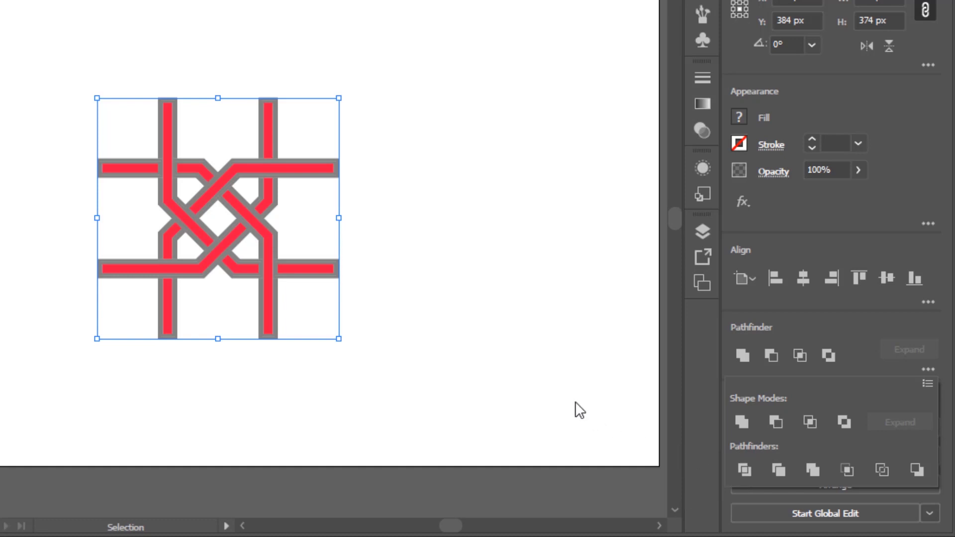
- Ungroup the divided artwork into individual pieces
click(421, 310)
click(286, 179)
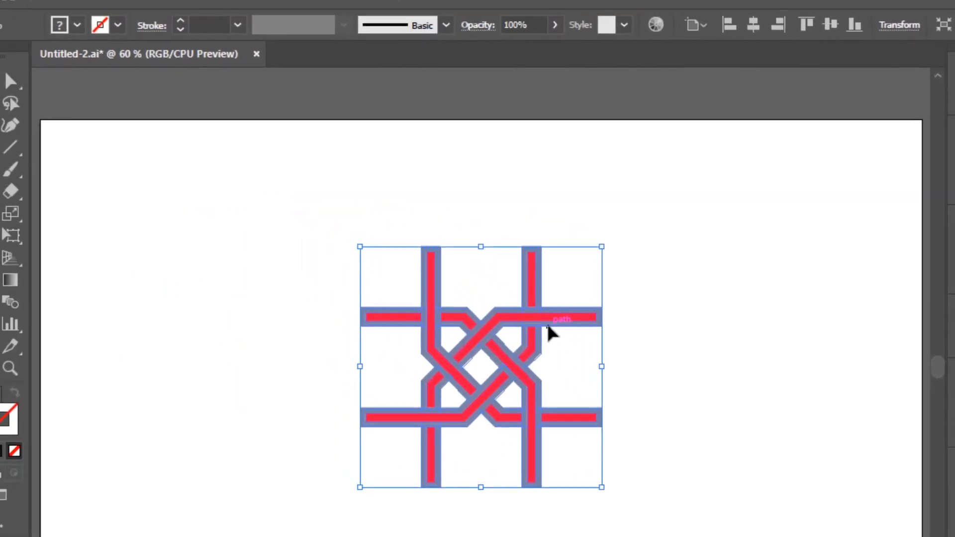
click(169, 20)
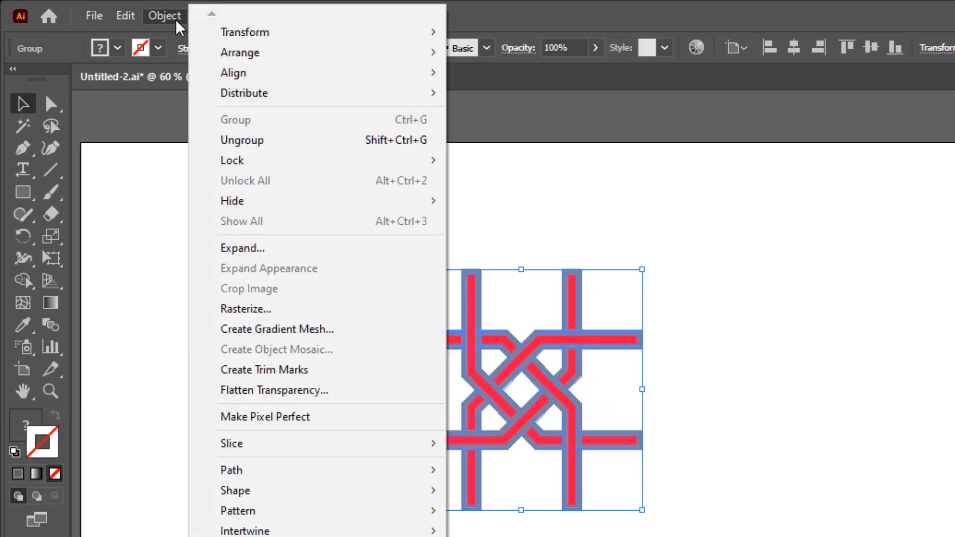
click(257, 143)
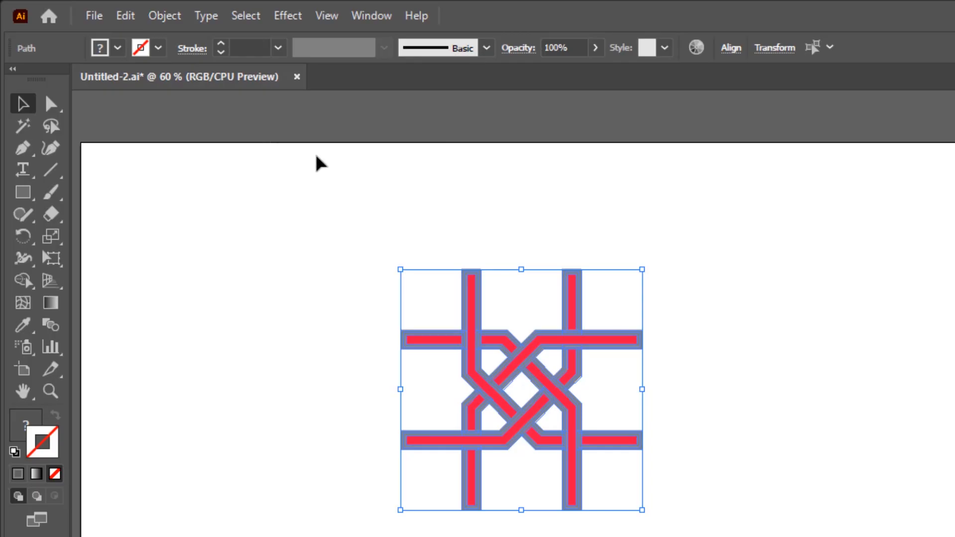
- Select all grey outline pieces by their matching fill colour and delete them, keeping the red strands
click(447, 198)
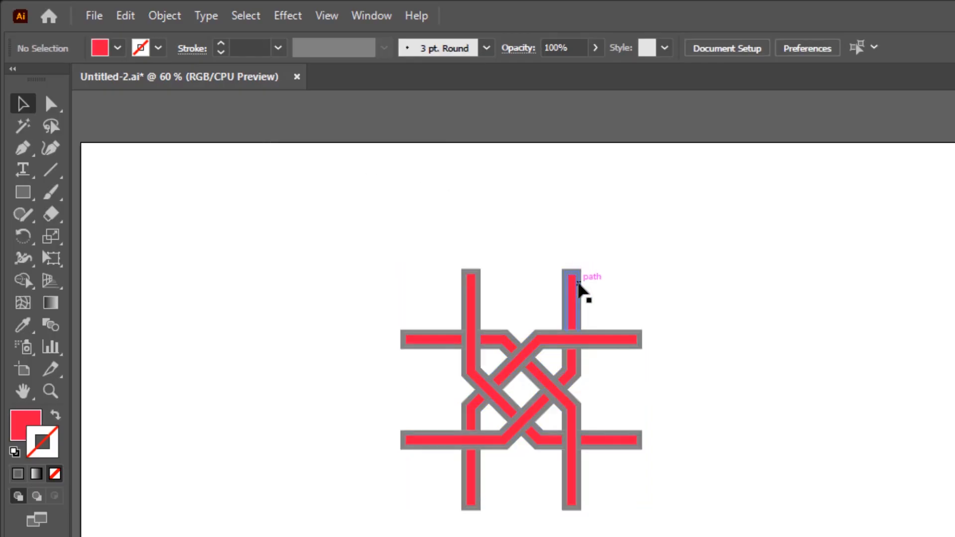
click(577, 282)
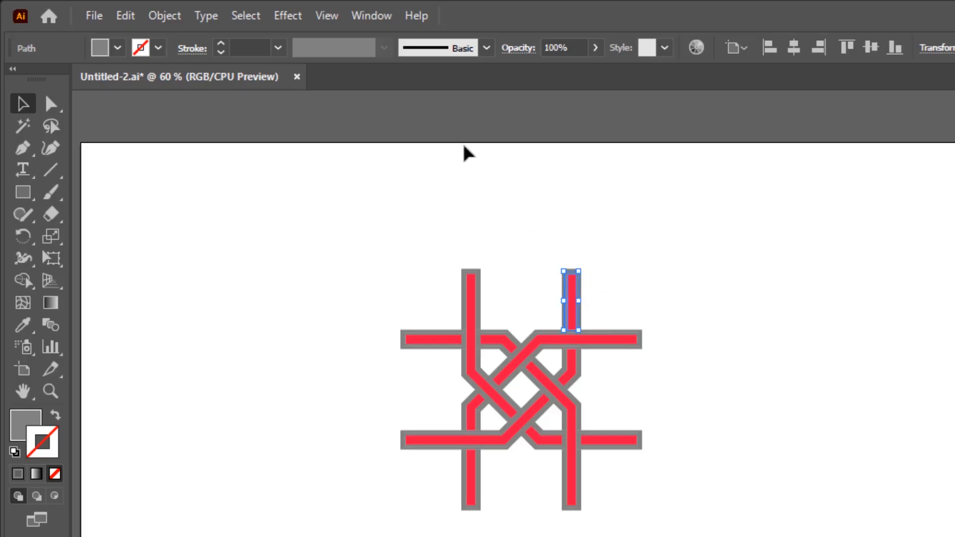
click(247, 18)
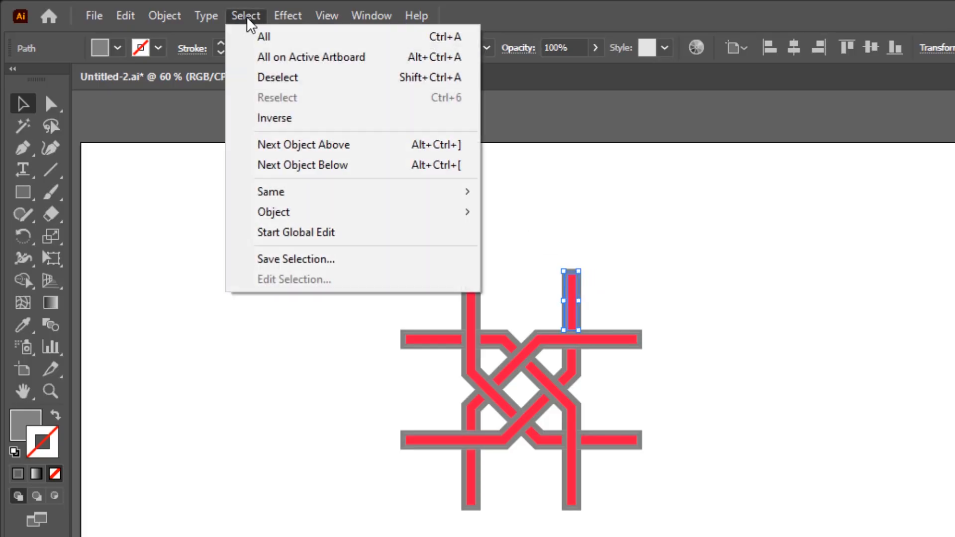
mouse_move(356, 201)
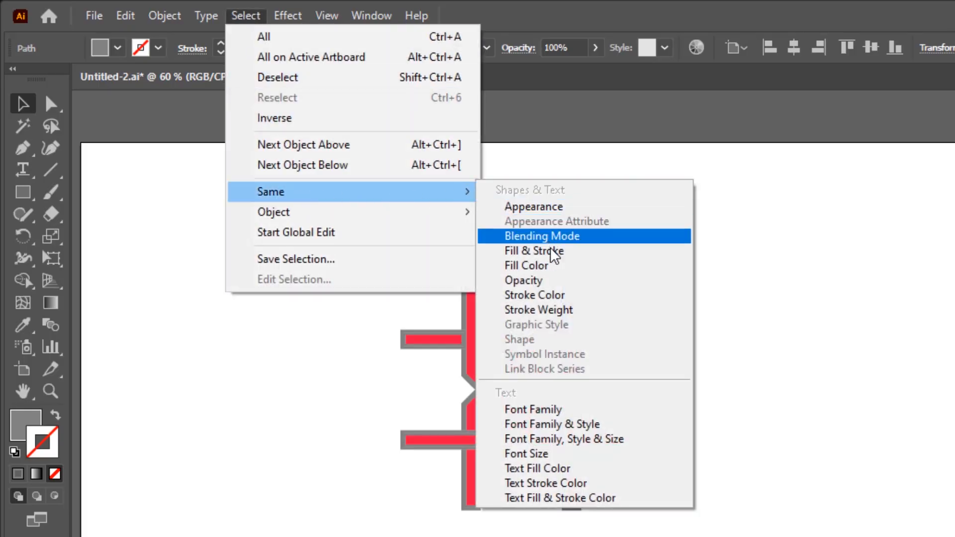
click(558, 267)
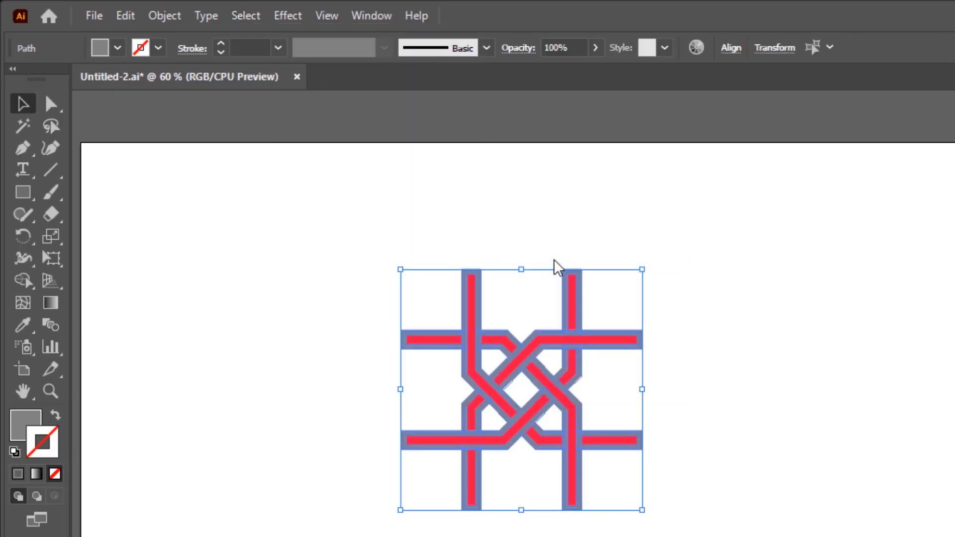
key(Delete)
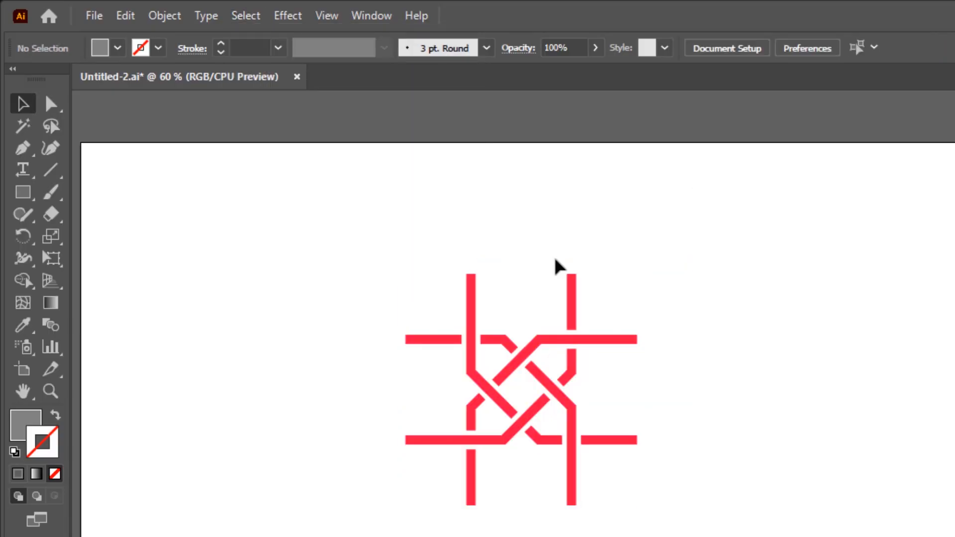
- Select all unfilled leftover shapes between the strands by their matching appearance and delete them
click(564, 355)
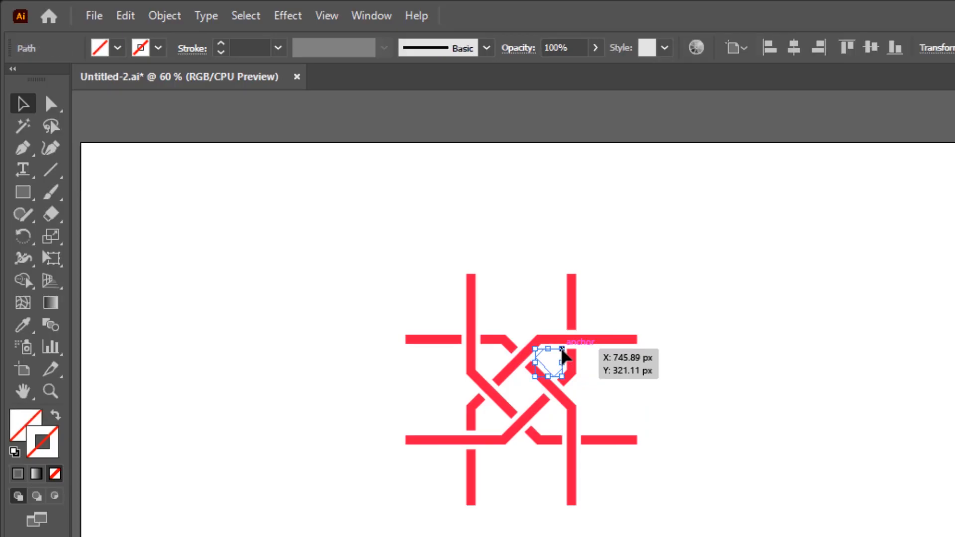
click(246, 21)
mouse_move(296, 193)
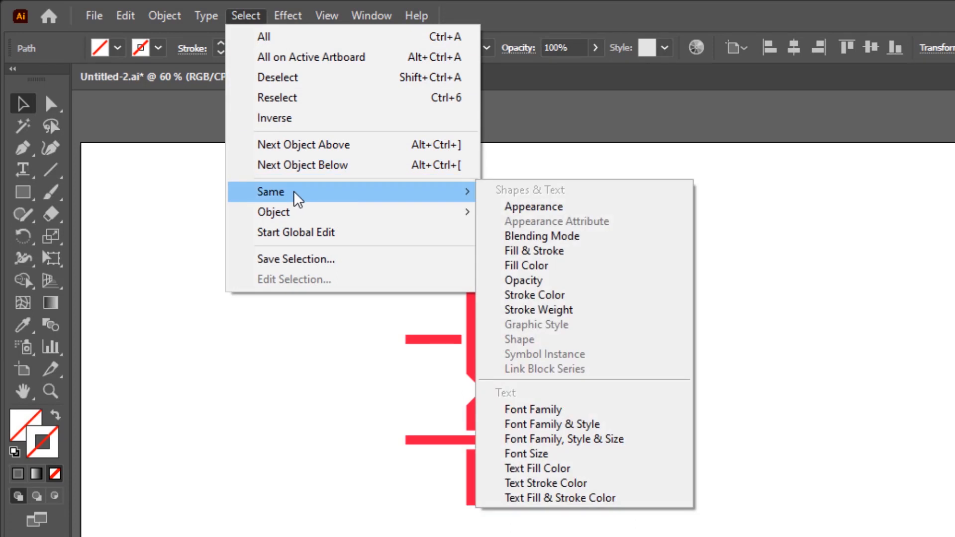
click(530, 208)
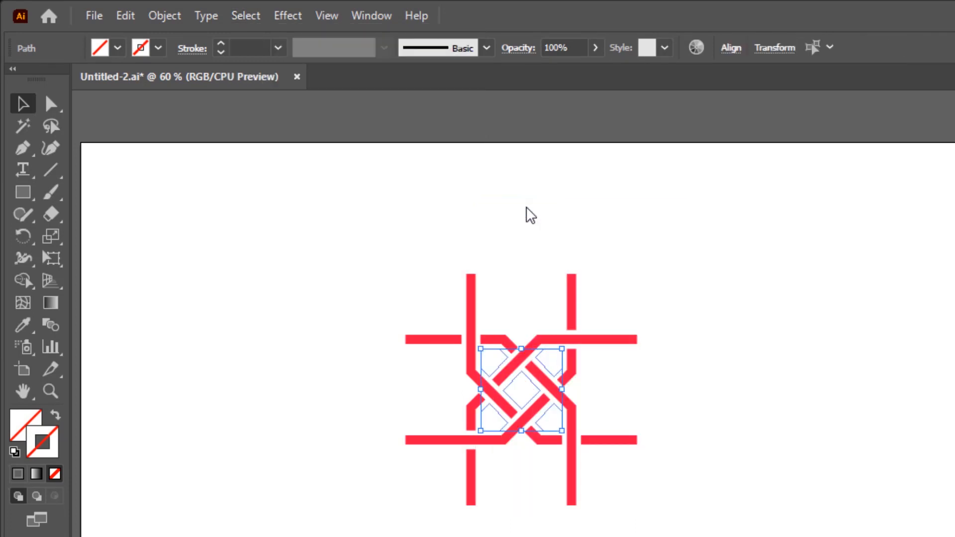
click(531, 215)
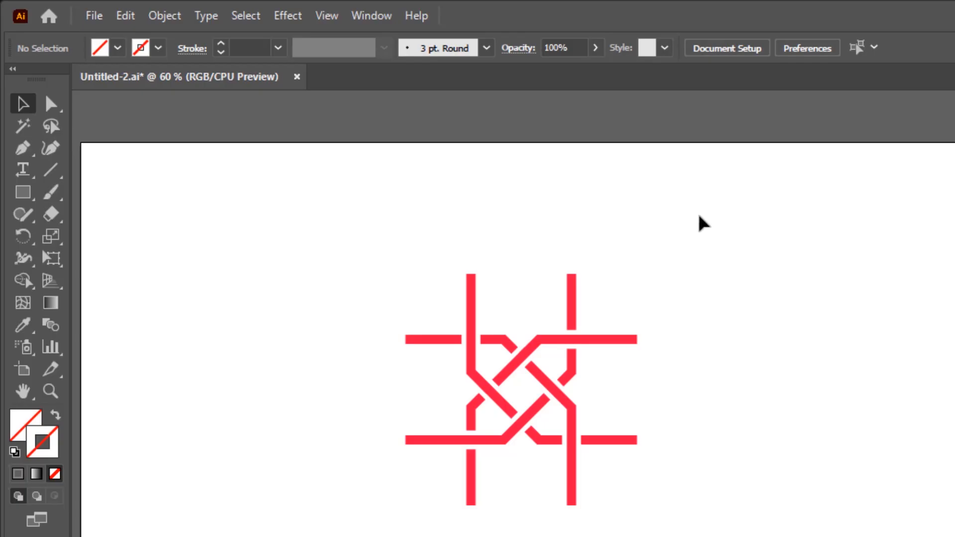
- Group all the remaining red strand pieces together
drag(705, 241, 303, 536)
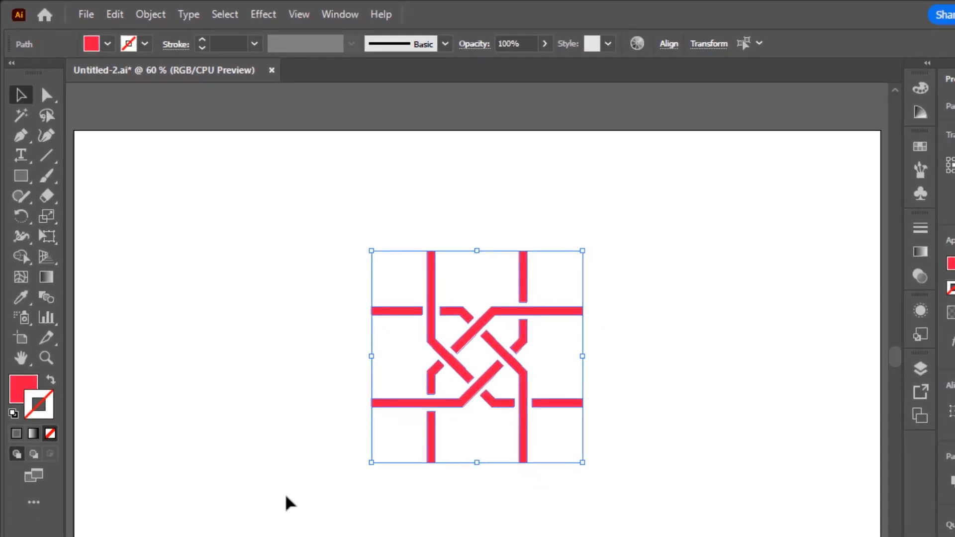
click(150, 15)
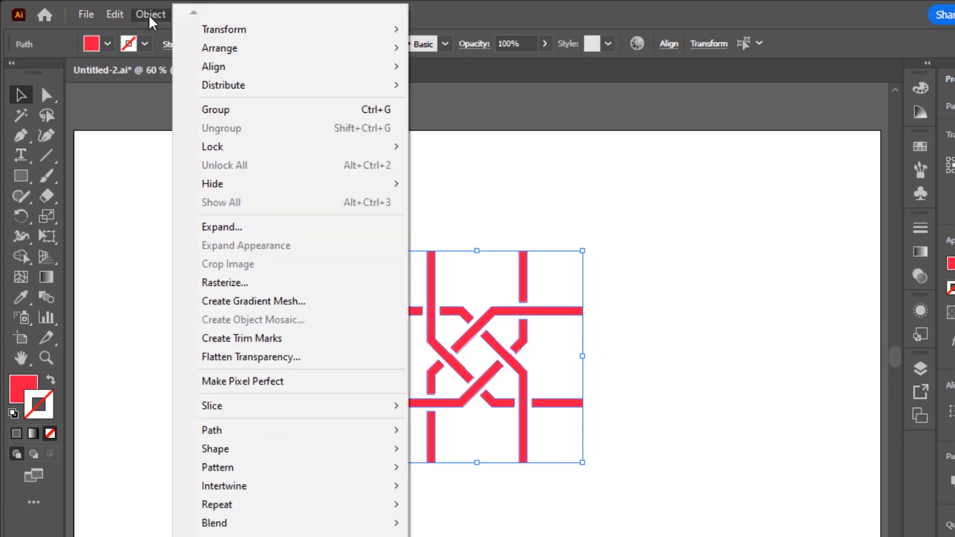
click(210, 119)
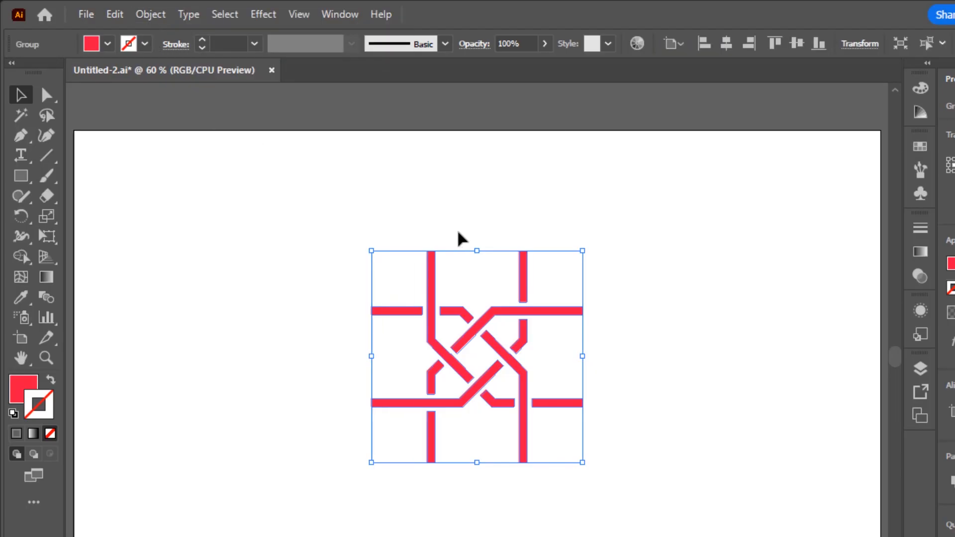
- Scale the red strand group proportionally about its centre to roughly three-quarters of its size, and deselect it
drag(583, 463, 572, 444)
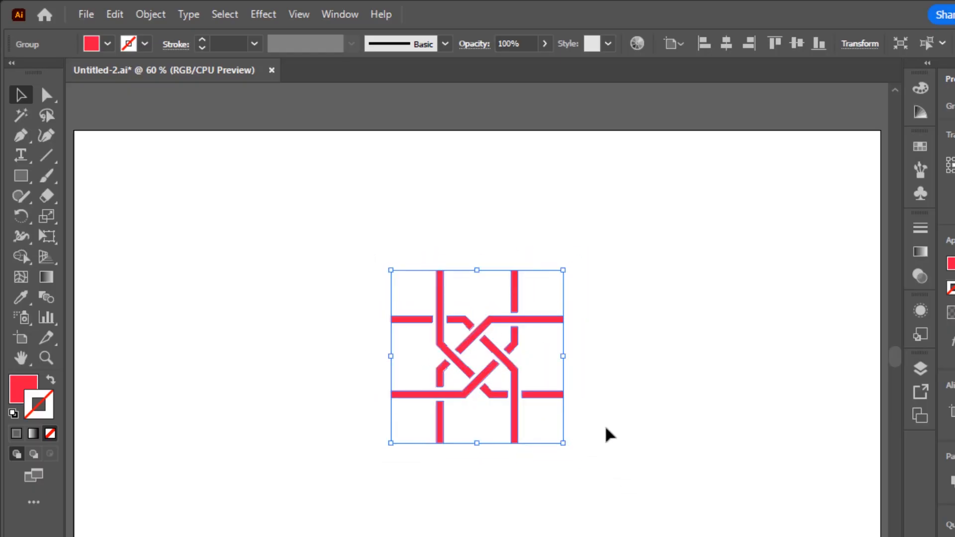
click(620, 417)
drag(570, 298, 289, 485)
drag(564, 448, 560, 440)
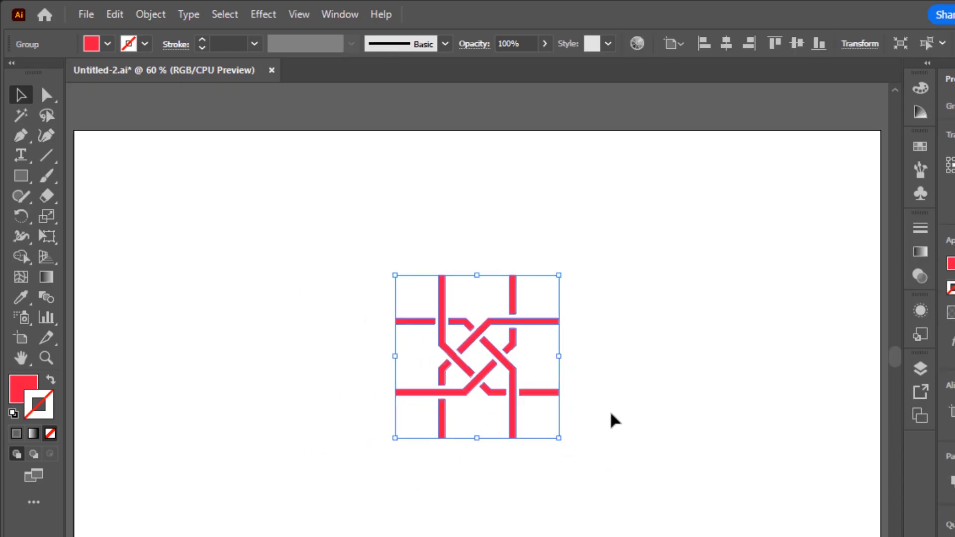
drag(618, 249, 308, 482)
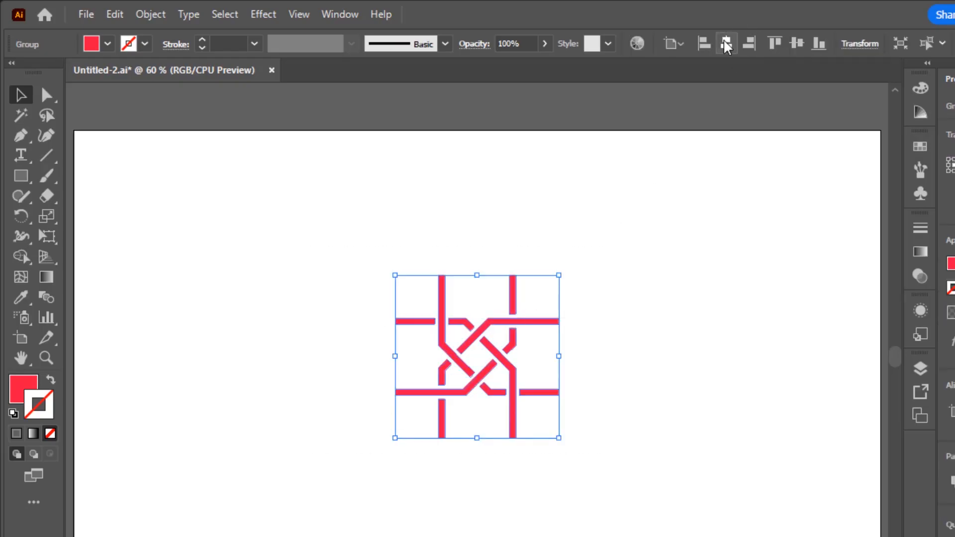
click(710, 188)
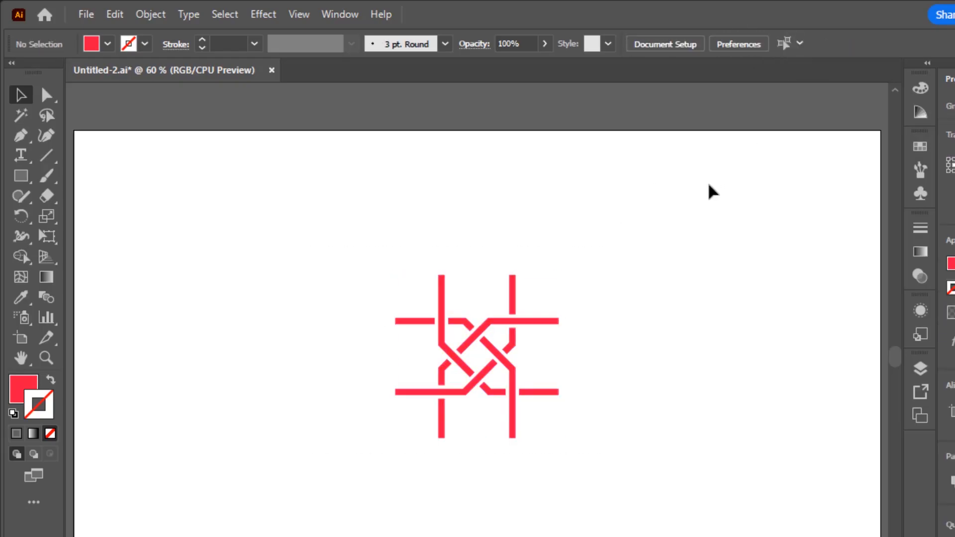
- Make a new pattern from the red strand group, keeping the Grid tile type, and dismiss the notice about the swatch
drag(590, 257, 345, 448)
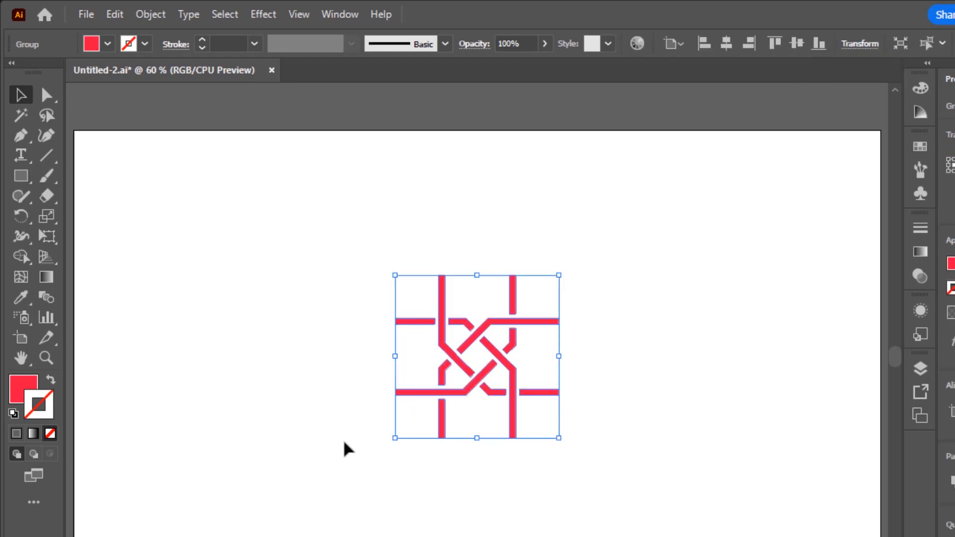
click(151, 15)
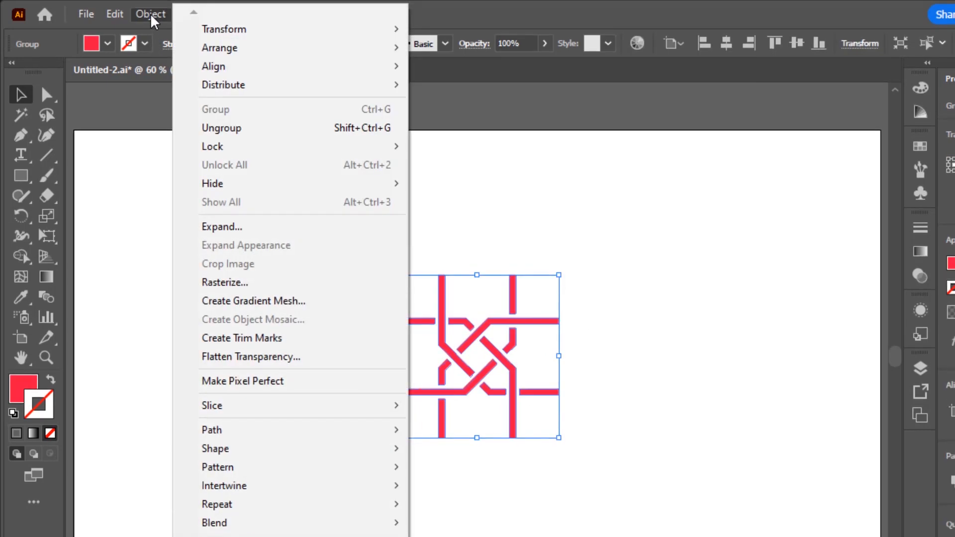
mouse_move(269, 438)
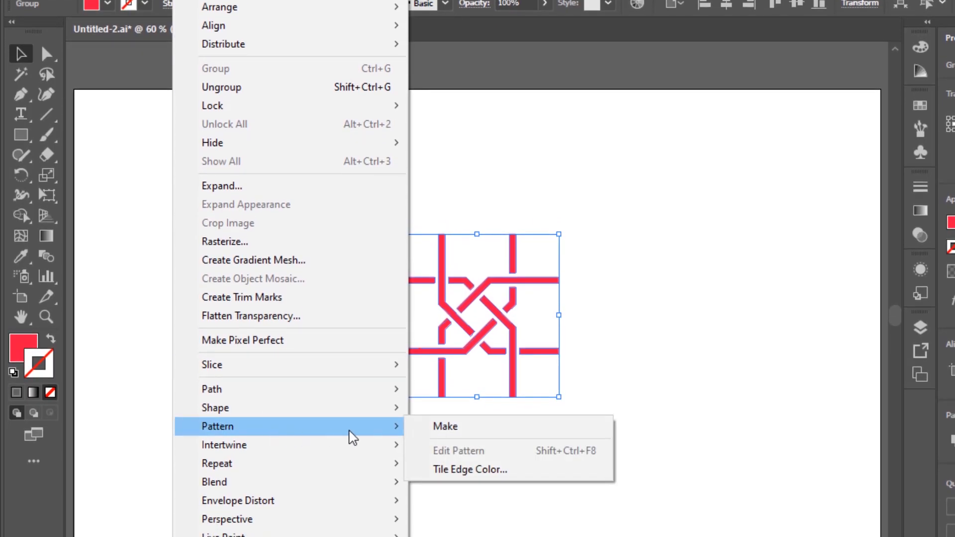
click(473, 437)
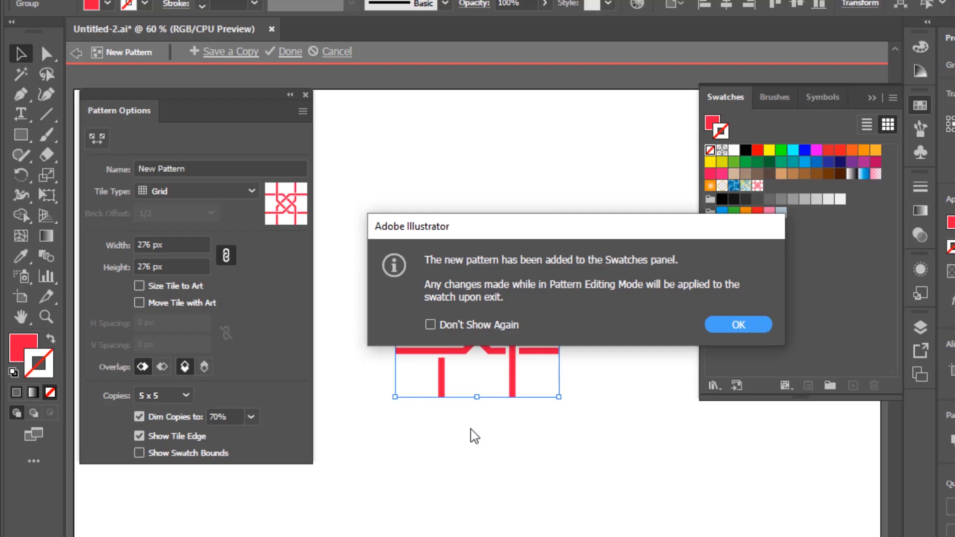
click(735, 329)
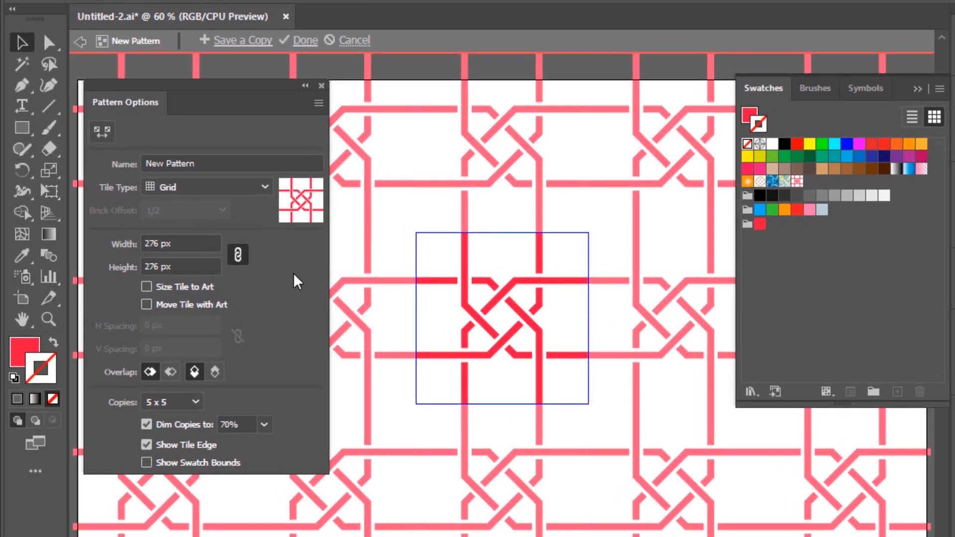
- Reduce the linked pattern tile width and height to 210 px so the strands join, and finish editing the pattern
click(181, 239)
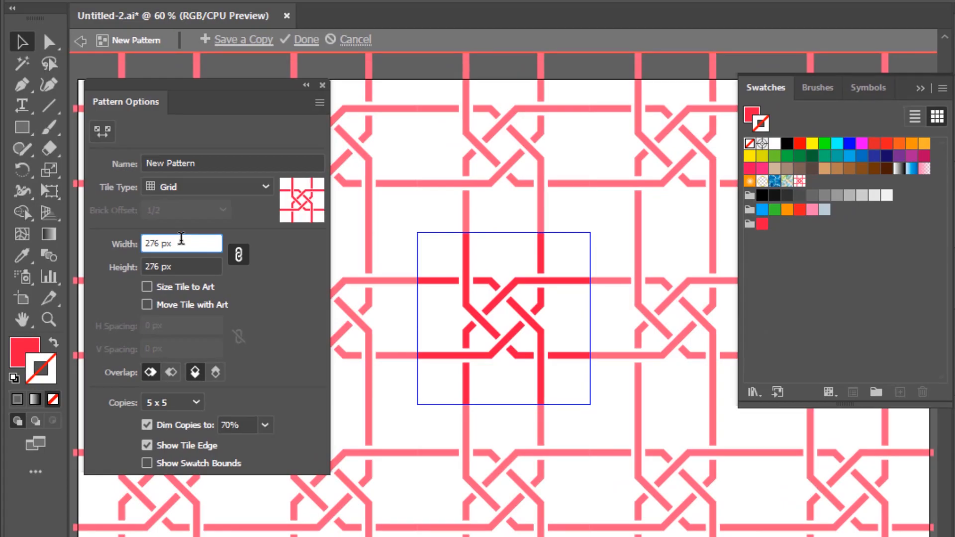
key(Down)
key(Down)
key(Down)
key(Down)
key(Down)
key(Down)
key(Down)
key(Down)
key(Down)
key(Down)
key(Down)
key(Down)
key(Down)
key(Down)
key(Down)
key(Down)
key(Down)
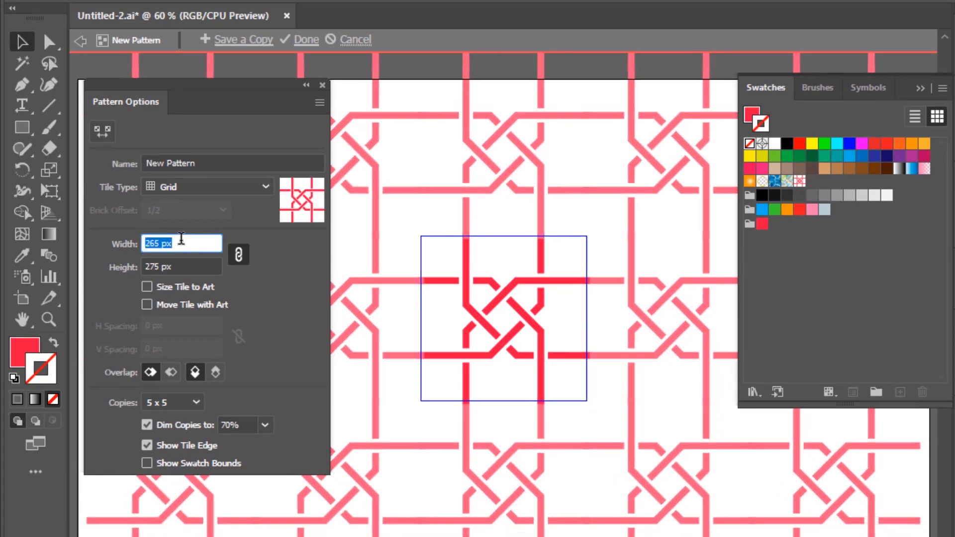
key(Down)
key(Down)
key(Down)
key(Down)
key(Down)
key(Down)
key(Down)
key(Down)
key(Down)
key(Down)
key(Down)
key(Down)
key(Down)
key(Down)
key(Down)
key(Down)
key(Down)
key(Down)
key(Down)
key(Down)
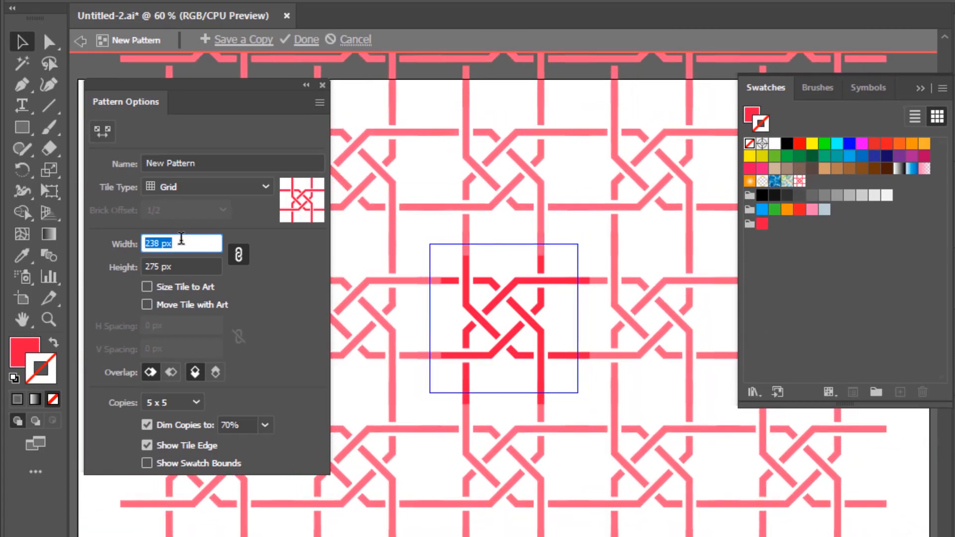
key(Down)
key(Down)
key(Down)
key(Down)
key(Down)
key(Down)
key(Down)
key(Down)
key(Down)
key(Down)
key(Down)
key(Down)
key(Down)
key(Down)
key(Down)
key(Down)
key(Down)
key(Down)
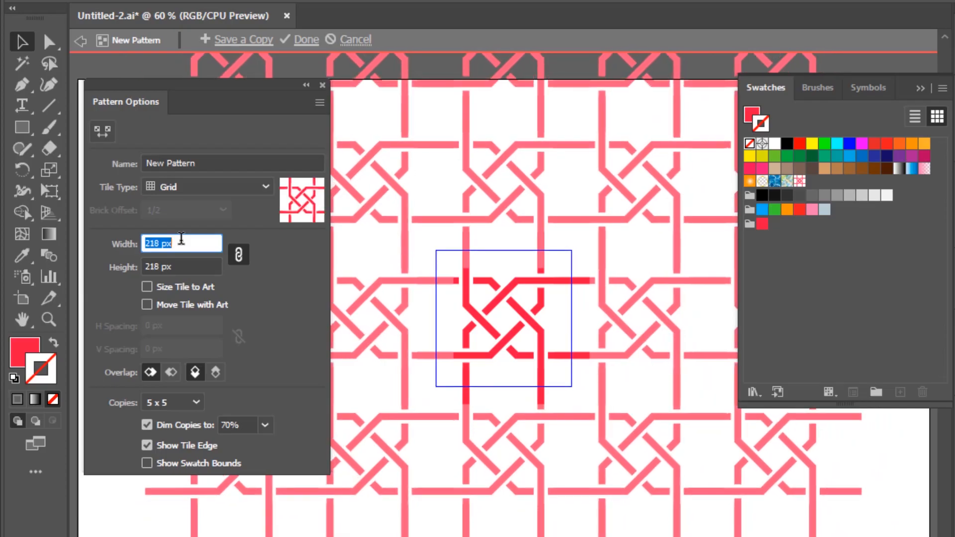
key(Down)
key(Down)
key(Down)
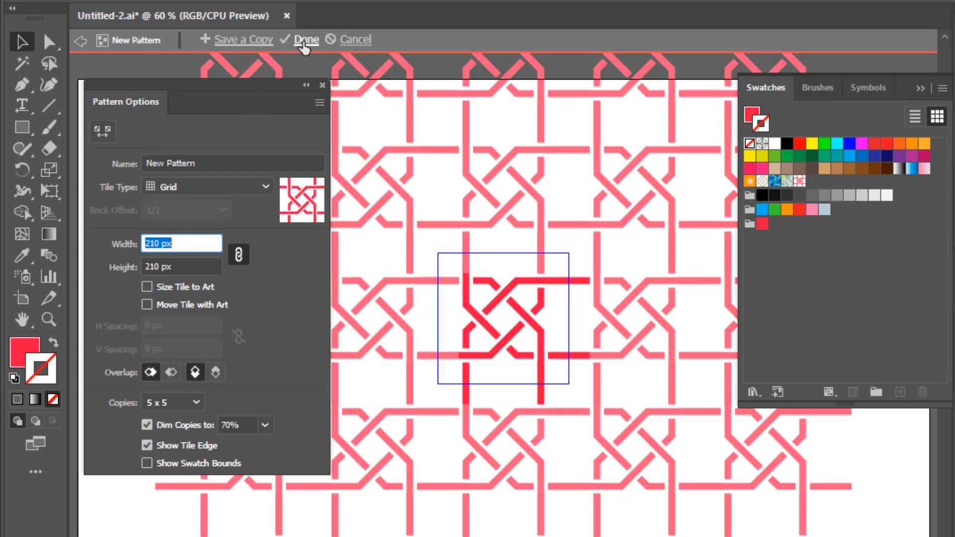
click(302, 41)
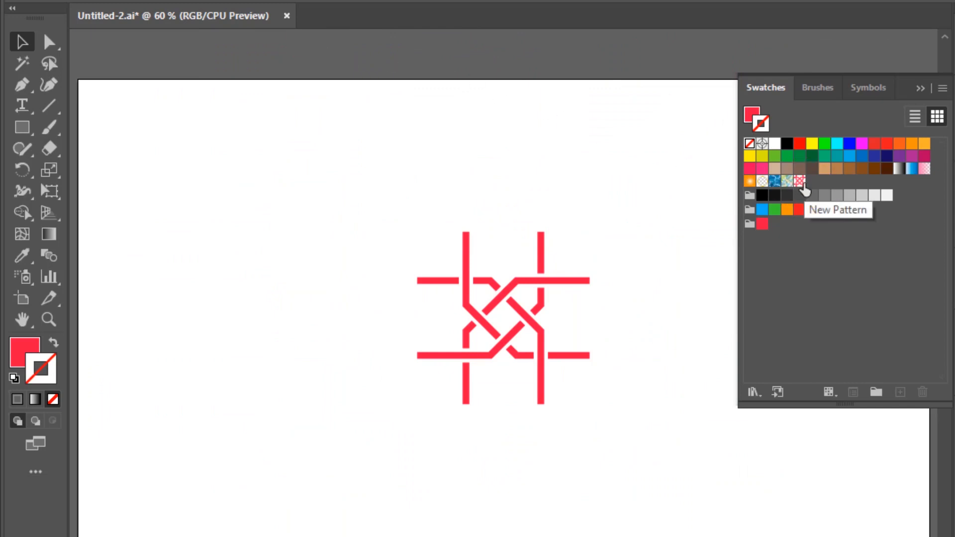
- Delete the original red strand group from the artboard and make the new interlaced pattern swatch the active fill
drag(633, 224, 370, 436)
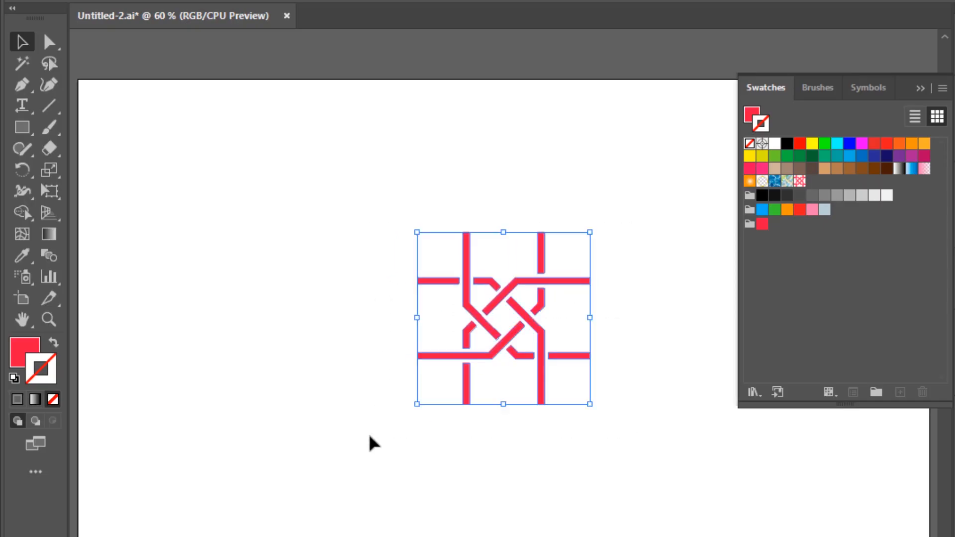
key(Delete)
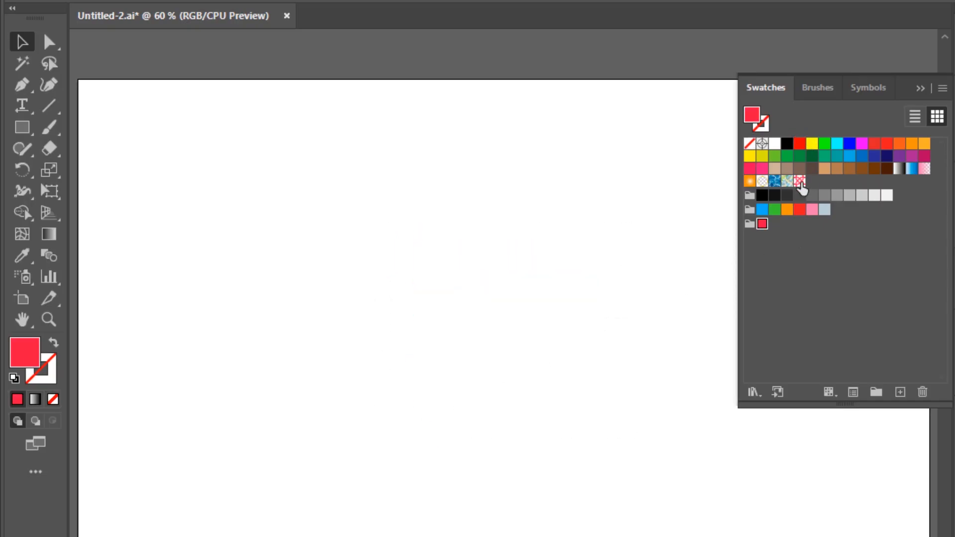
click(800, 181)
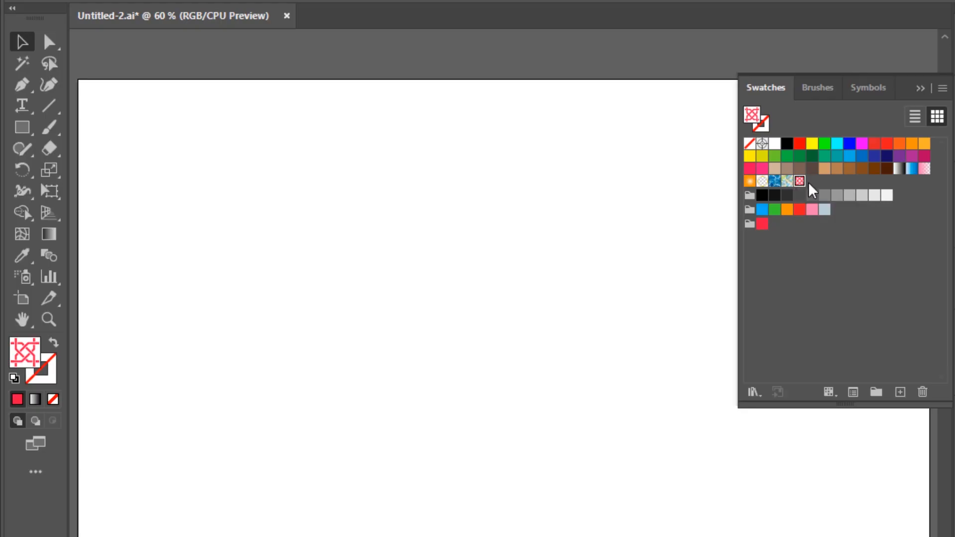
click(921, 89)
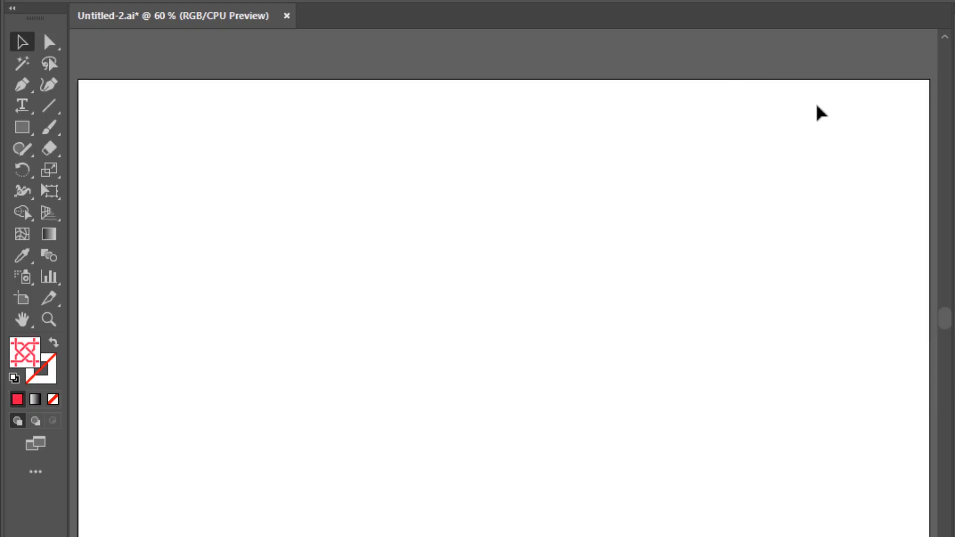
- Draw a pattern-filled rectangle covering nearly the whole artboard with a narrow margin all round, and deselect it
click(28, 128)
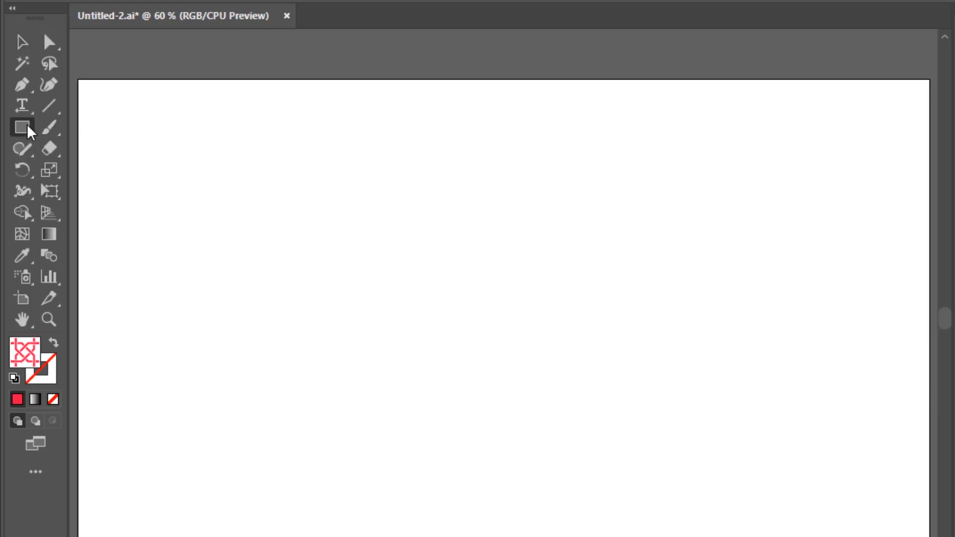
drag(95, 99, 541, 492)
drag(490, 476, 900, 535)
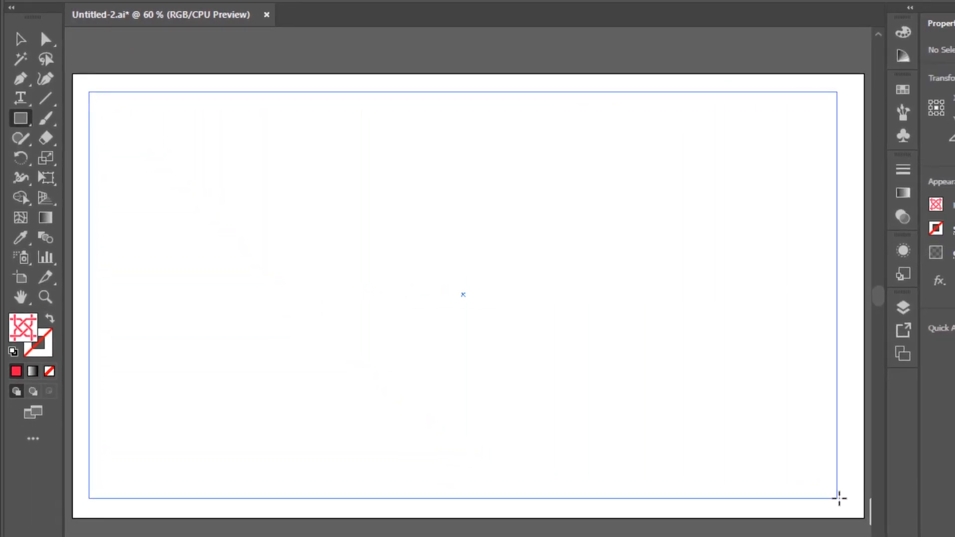
drag(839, 498, 845, 497)
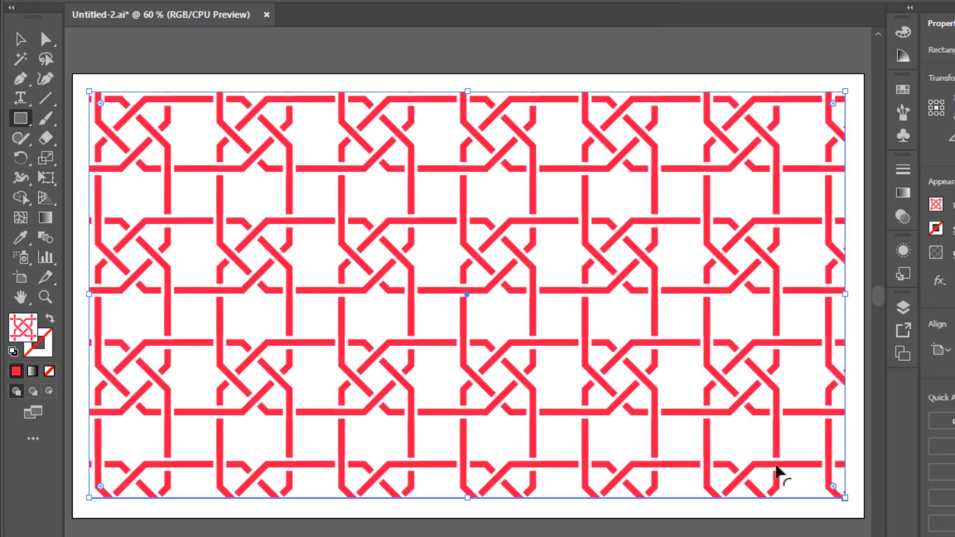
key(v)
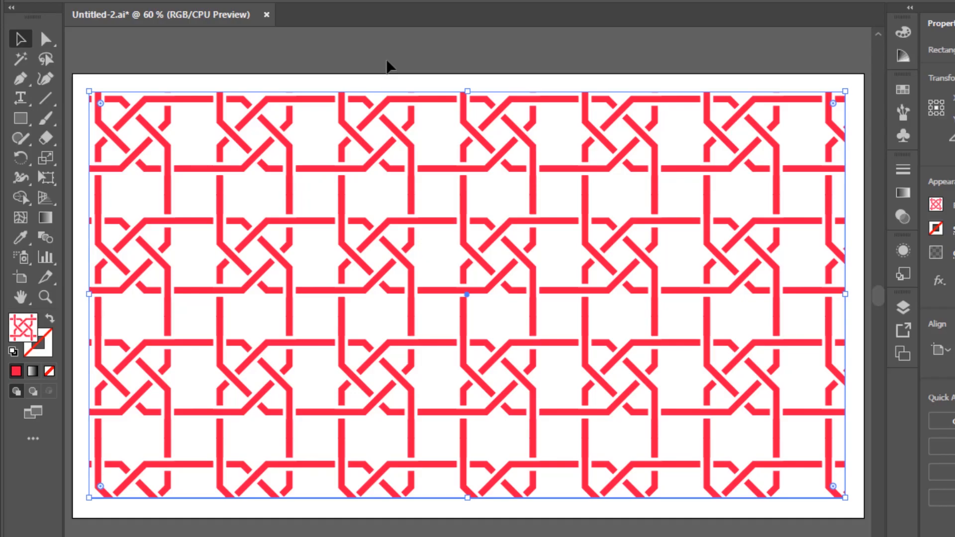
click(387, 61)
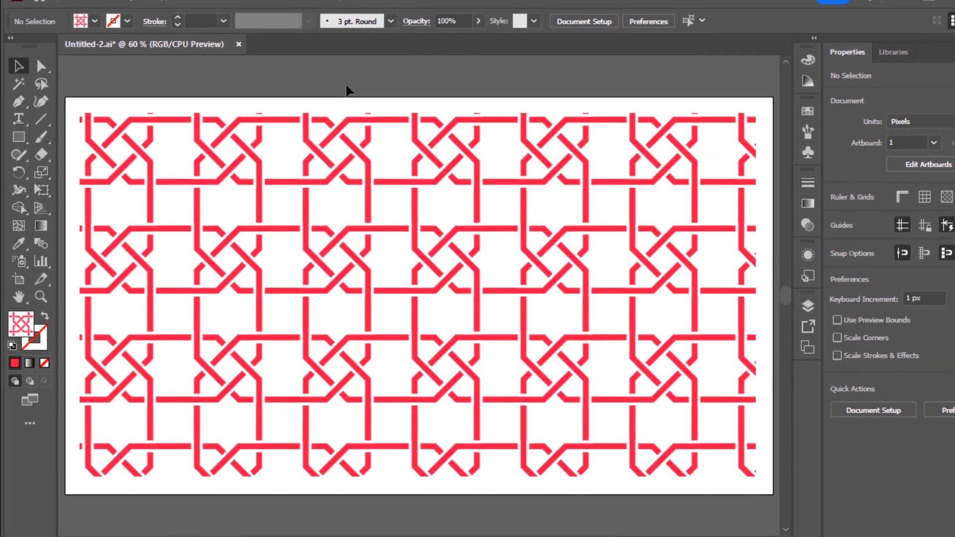